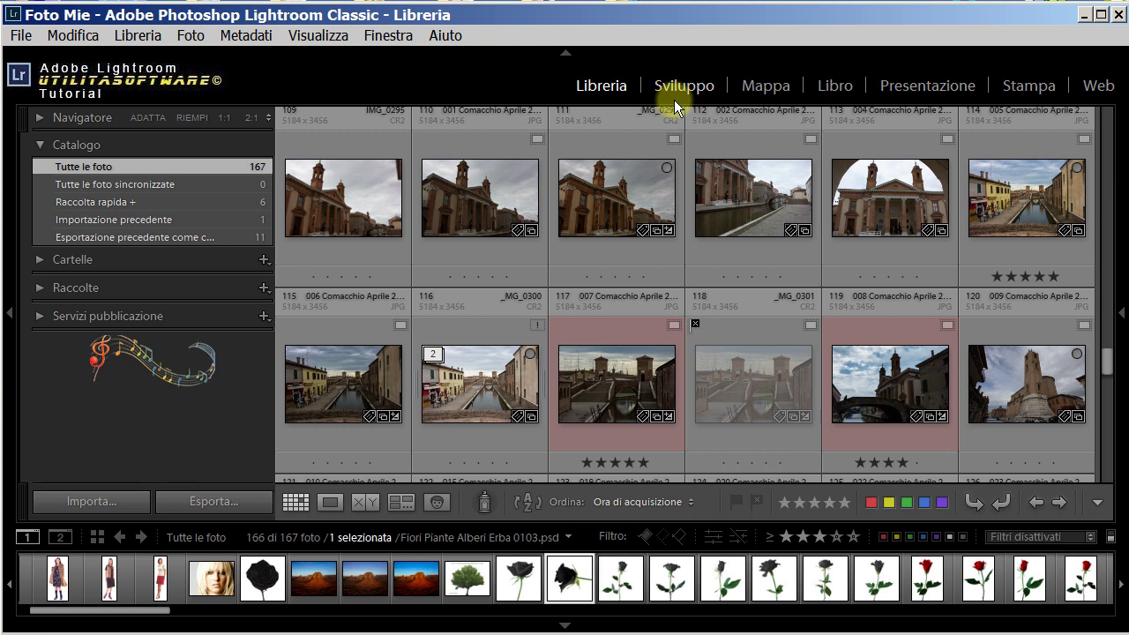
# Step: Select Comacchio photos 115, 117, 119, 114, 111 and 126 together in the Library grid
pyautogui.moveTo(342, 384)
pyautogui.click(357, 392)
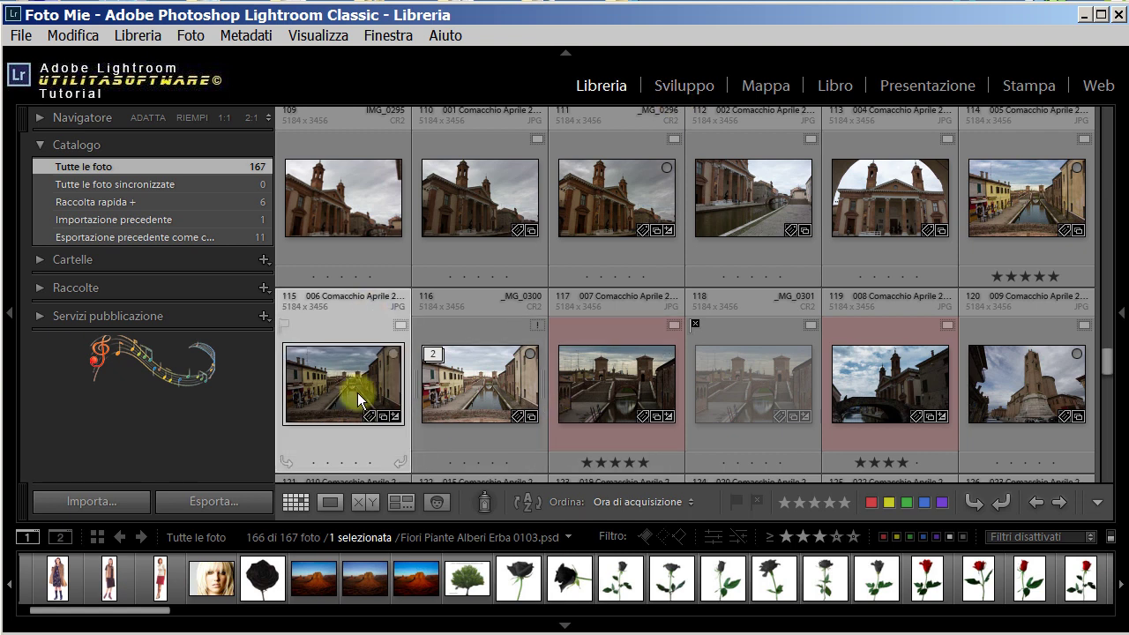
pyautogui.keyDown('ctrl'); pyautogui.click(650, 401); pyautogui.keyUp('ctrl')
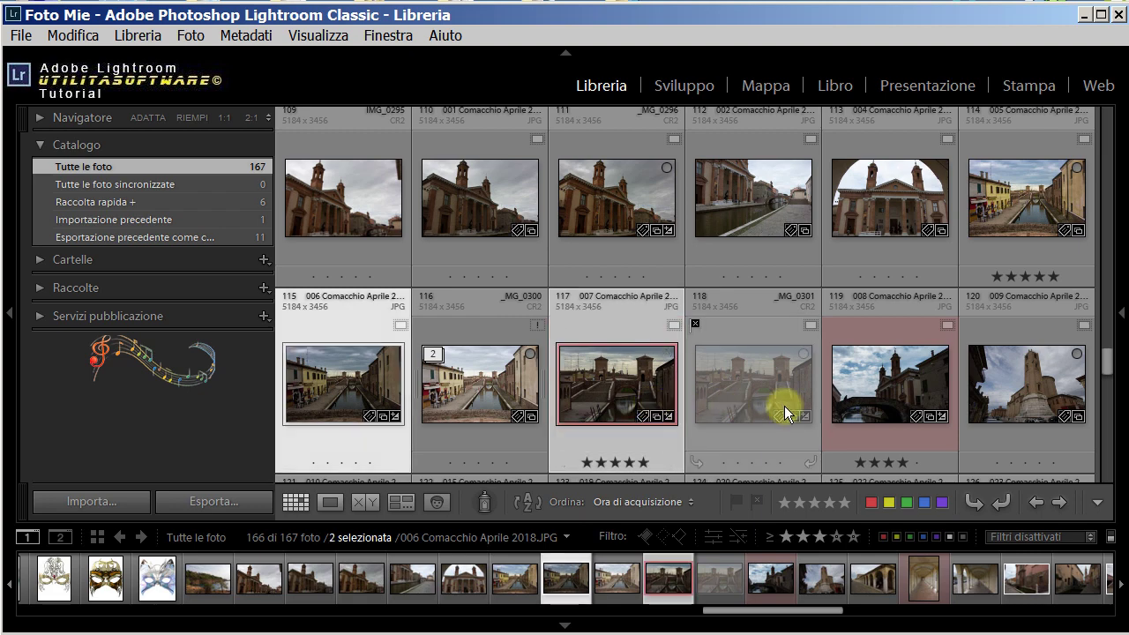
pyautogui.keyDown('ctrl'); pyautogui.click(892, 392); pyautogui.keyUp('ctrl')
pyautogui.keyDown('ctrl'); pyautogui.click(969, 180); pyautogui.keyUp('ctrl')
pyautogui.moveTo(615, 201)
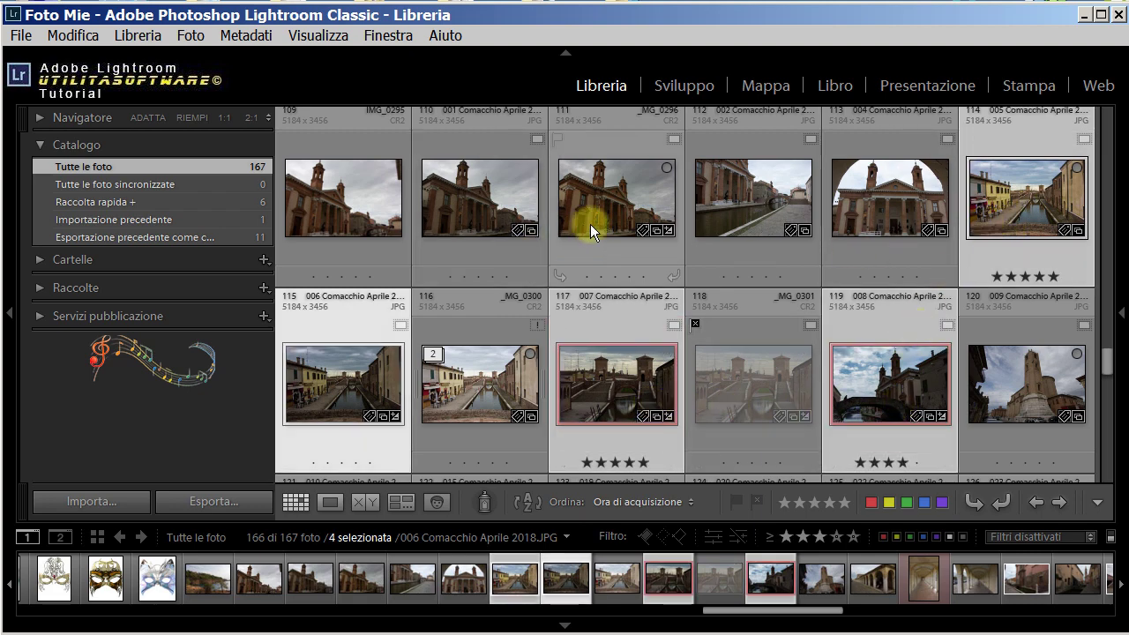
pyautogui.keyDown('ctrl'); pyautogui.click(589, 224); pyautogui.keyUp('ctrl')
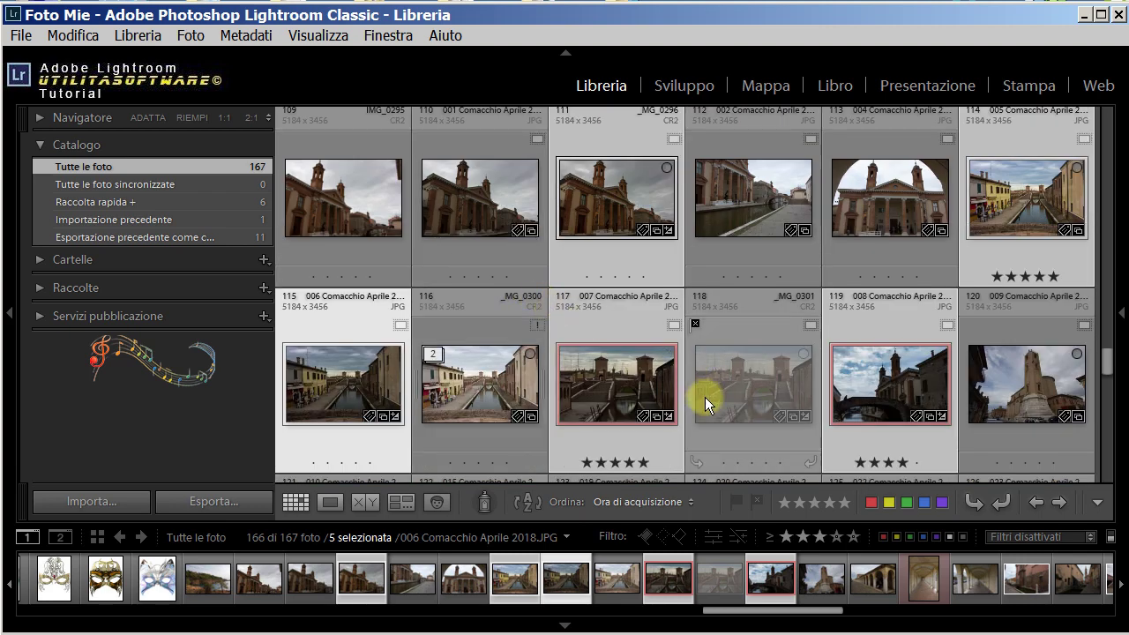
pyautogui.scroll(-1, 711, 405)
pyautogui.scroll(-1, 712, 406)
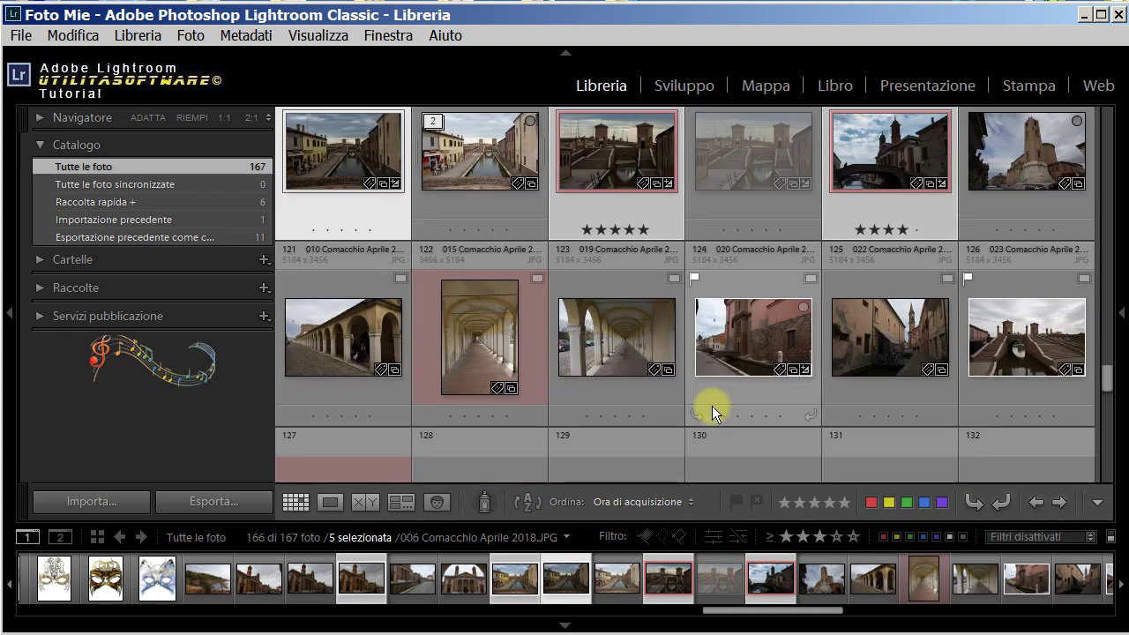
pyautogui.keyDown('ctrl'); pyautogui.click(1005, 190); pyautogui.keyUp('ctrl')
pyautogui.scroll(1, 962, 220)
pyautogui.scroll(1, 961, 220)
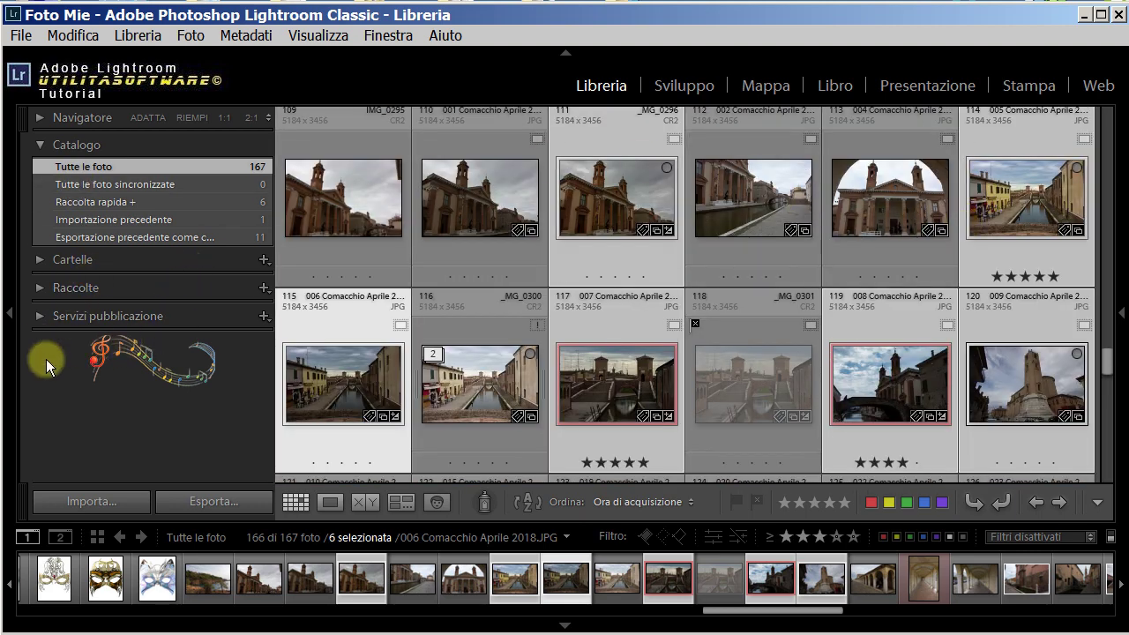
# Step: Start the export to hard disk with the destination set to Cartella Immagini
pyautogui.click(210, 502)
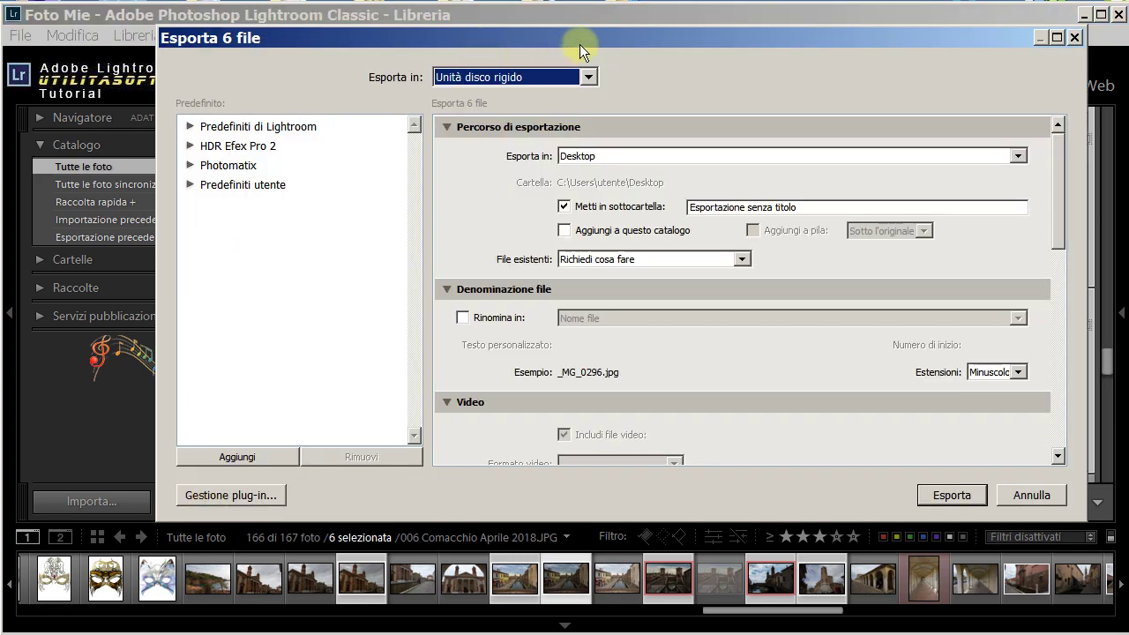
pyautogui.moveTo(576, 39); pyautogui.dragTo(543, 48)
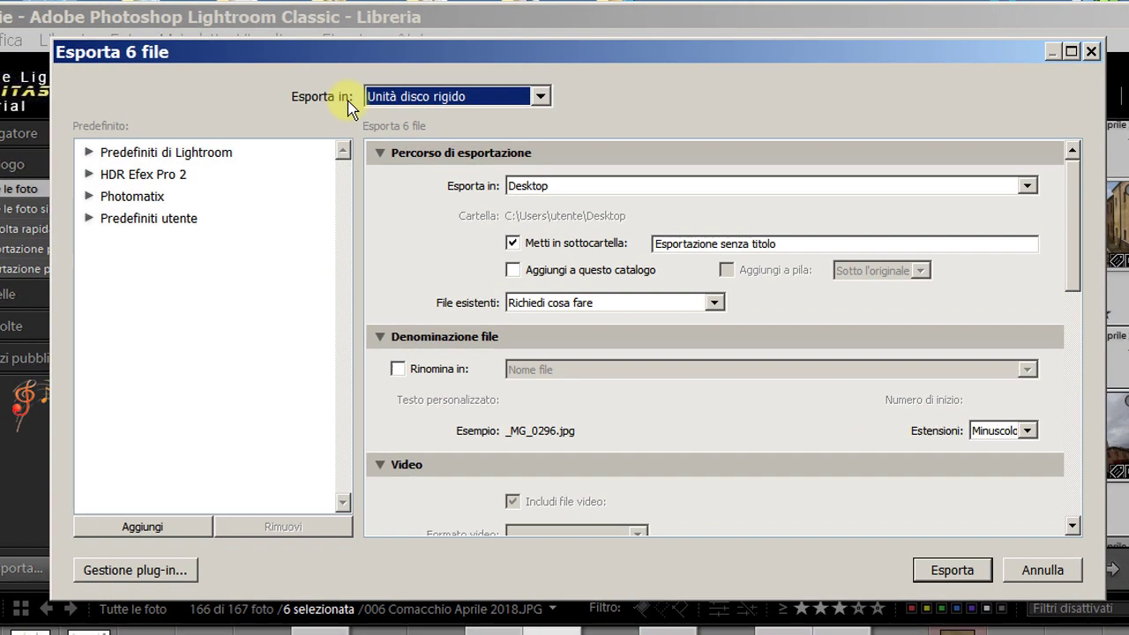
pyautogui.click(540, 97)
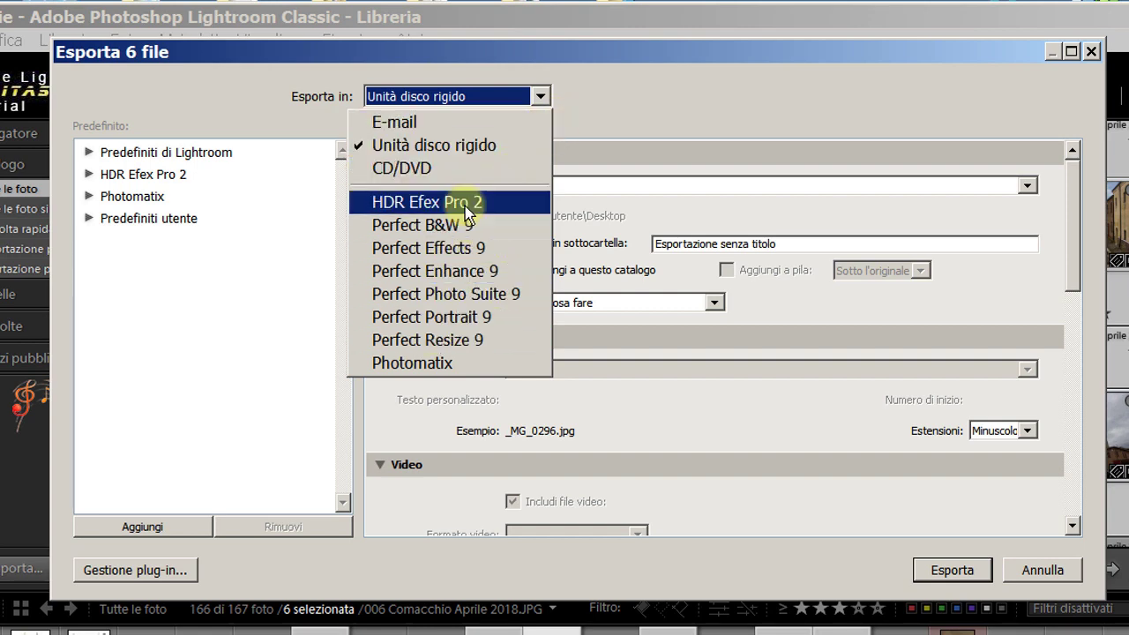
pyautogui.click(606, 101)
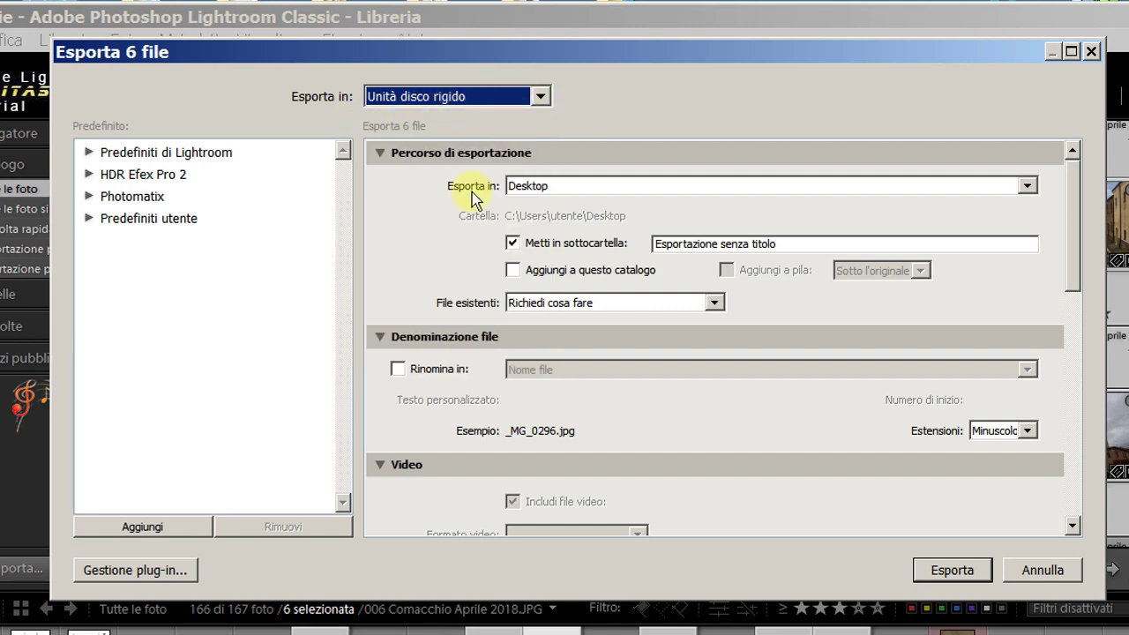
pyautogui.click(1027, 188)
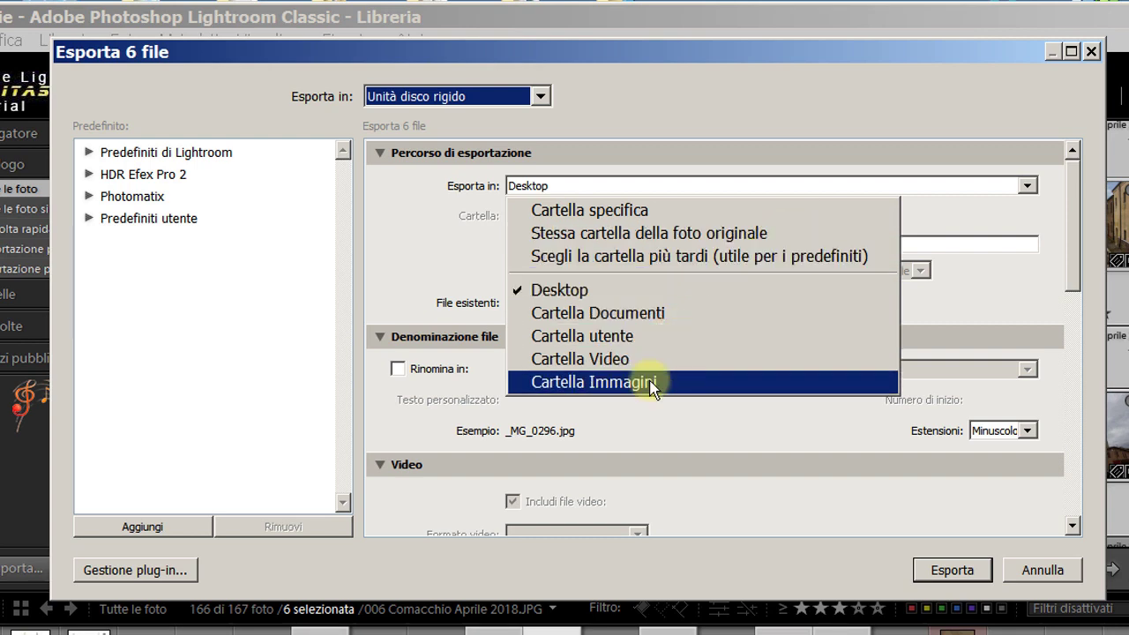
pyautogui.click(610, 386)
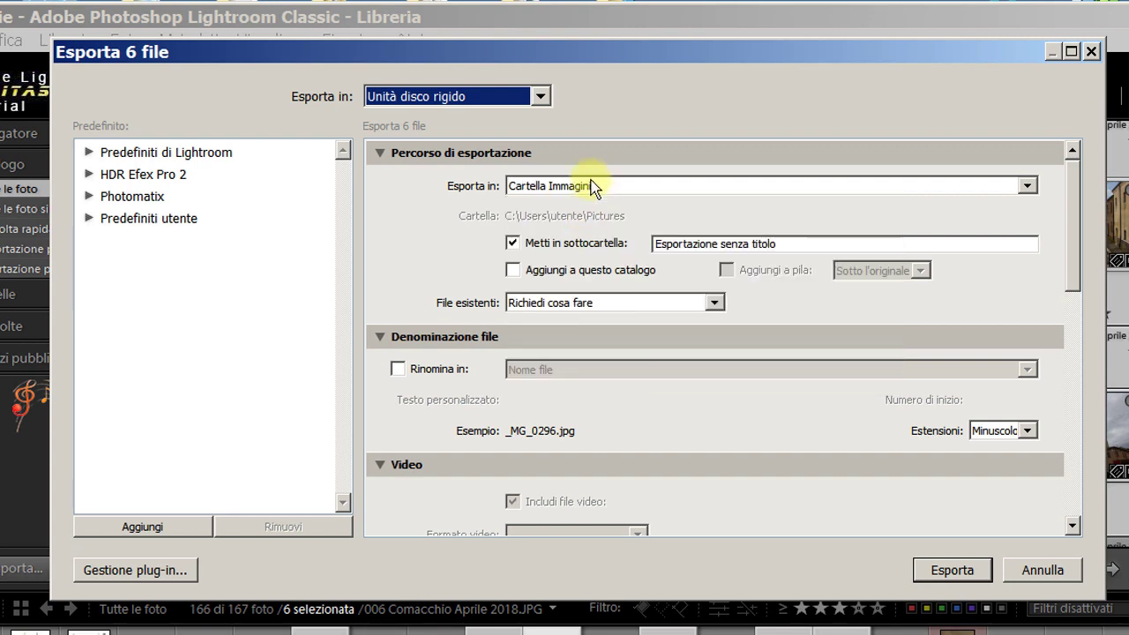
# Step: Name the export subfolder 'Prova esportazione'
pyautogui.click(511, 244)
pyautogui.click(511, 245)
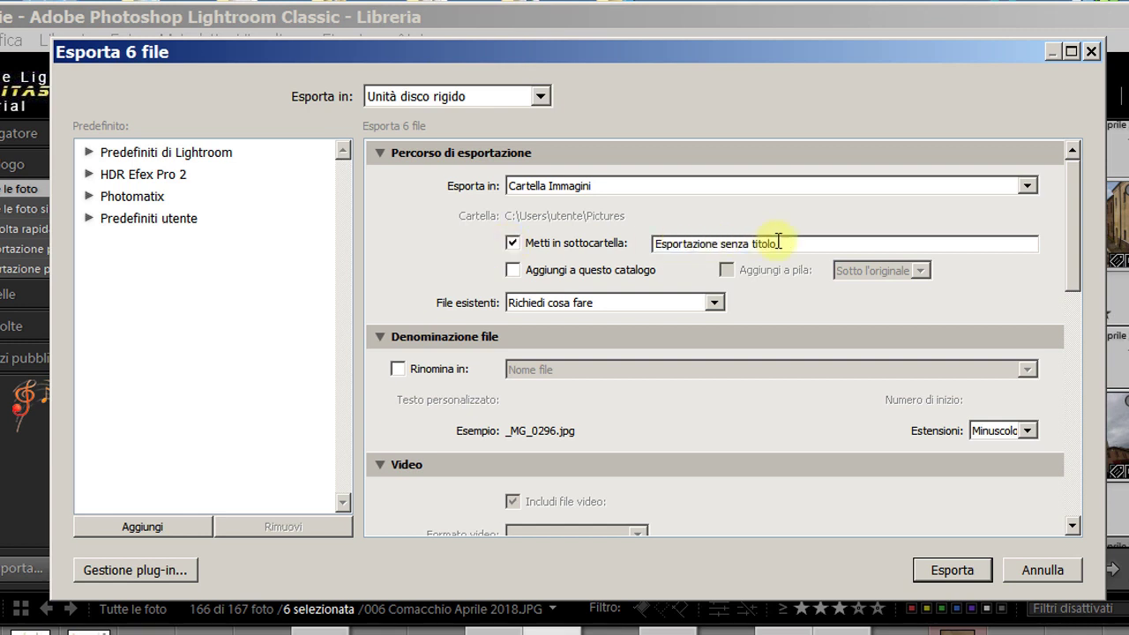
pyautogui.moveTo(788, 244); pyautogui.dragTo(583, 245)
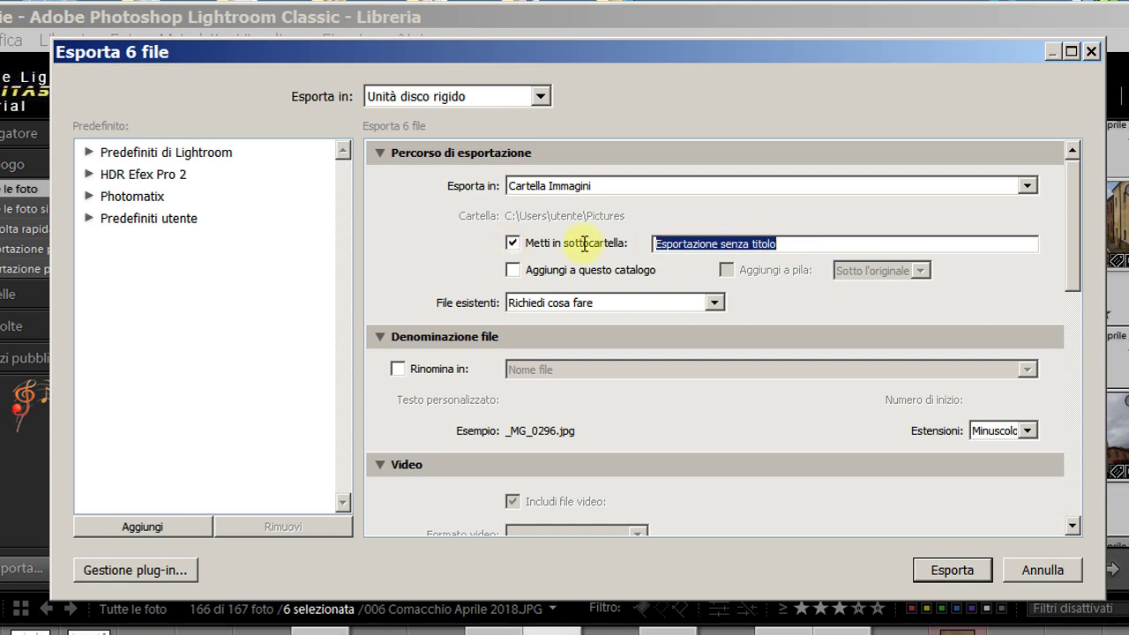
pyautogui.write('Pro')
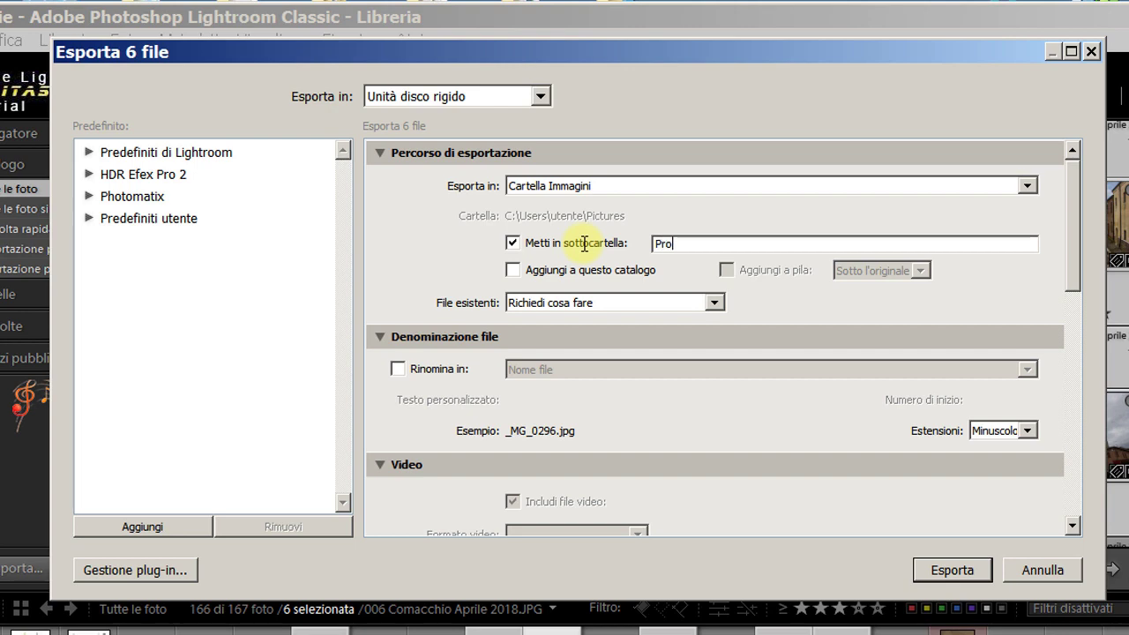
pyautogui.write('va espo')
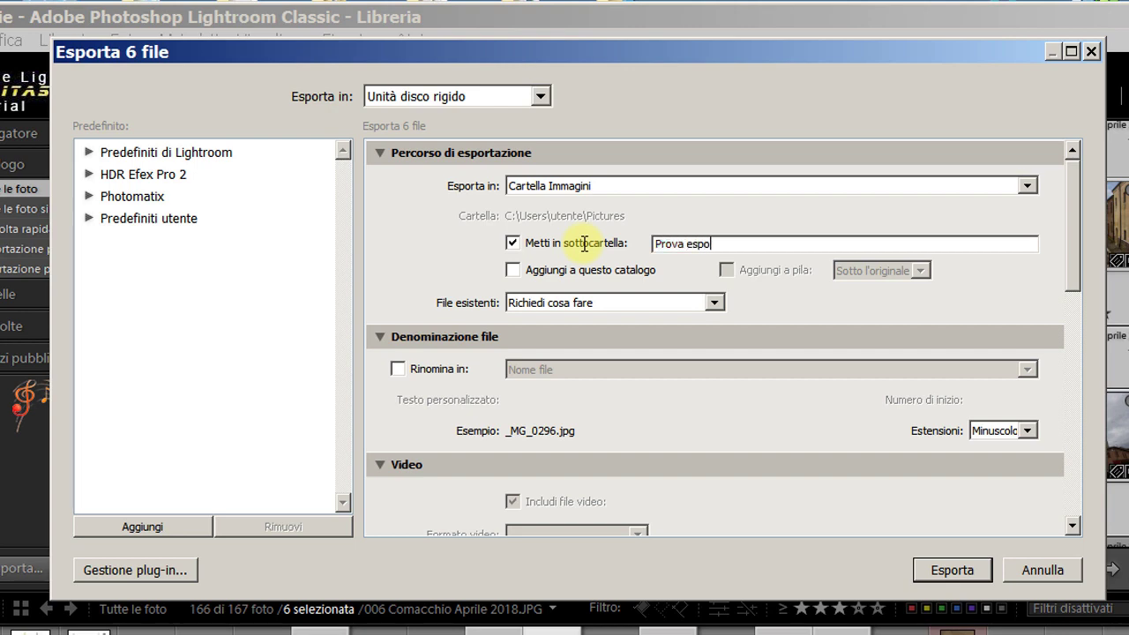
pyautogui.write('rtazione')
pyautogui.click(482, 292)
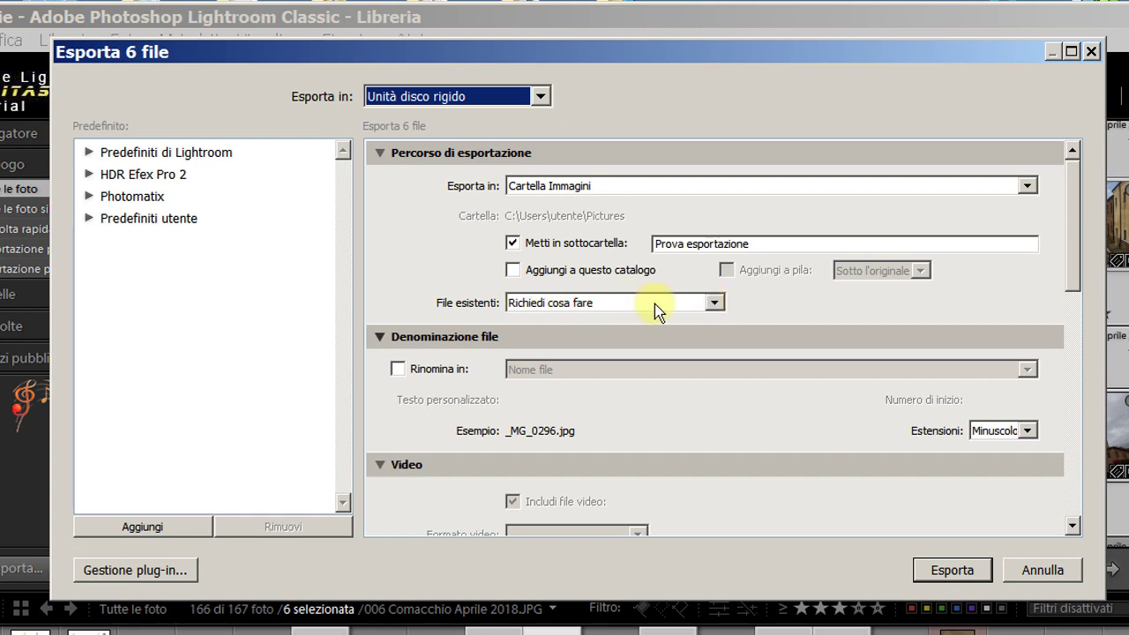
# Step: Set File esistenti to Ignora and enable Rinomina in
pyautogui.click(715, 304)
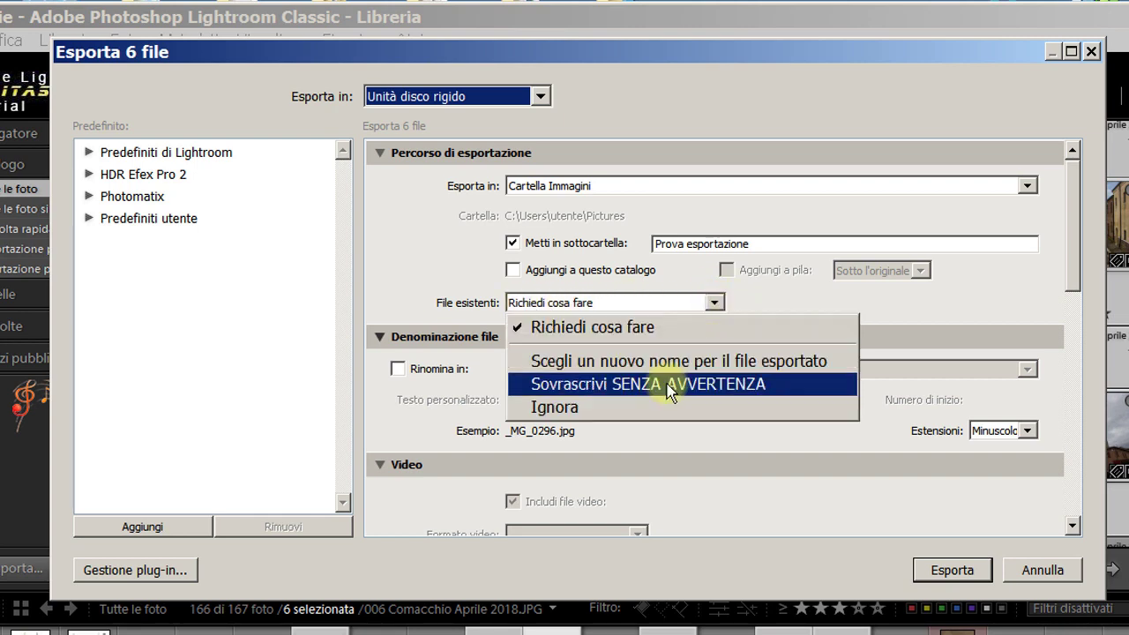
pyautogui.click(572, 407)
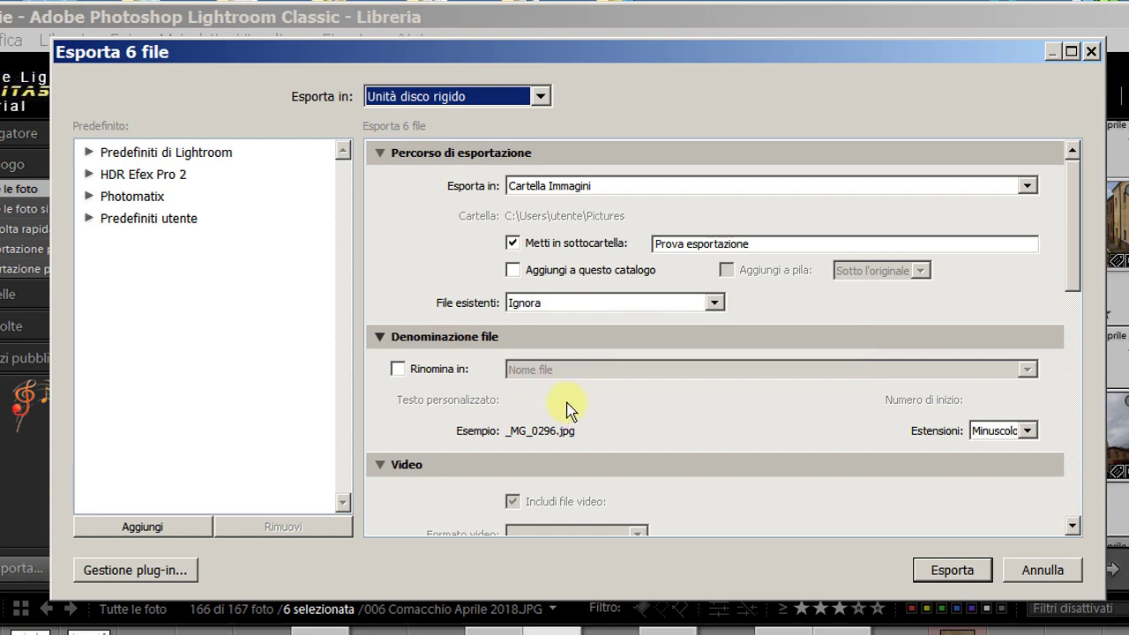
pyautogui.click(398, 370)
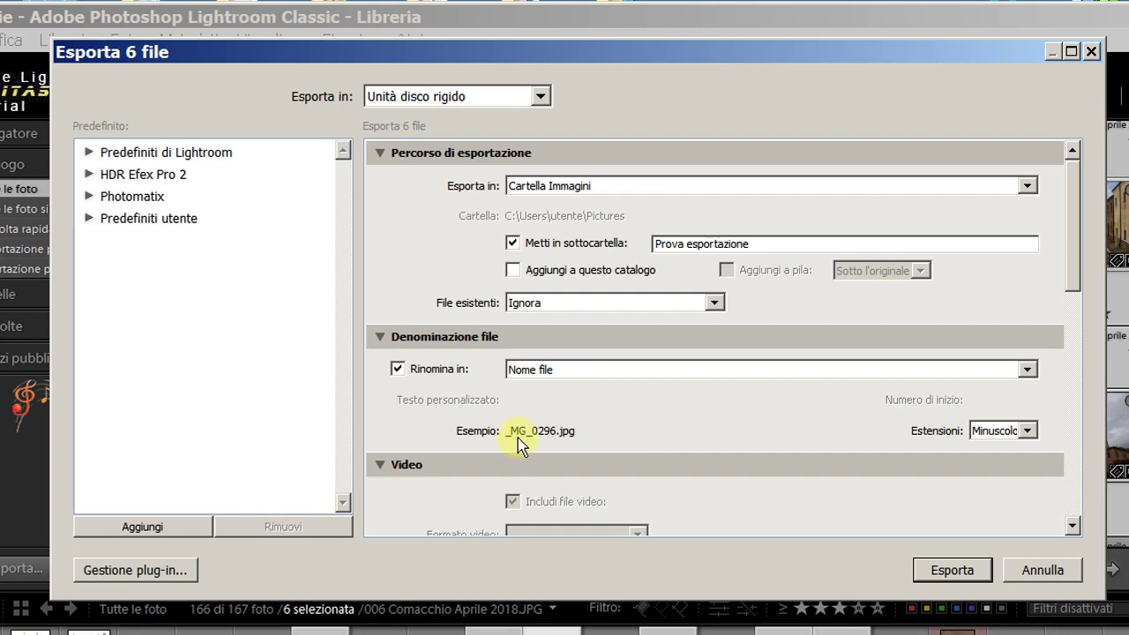
# Step: Use the Nome personale - sequenza naming with text 'Comacchio' and start number 1
pyautogui.click(1027, 370)
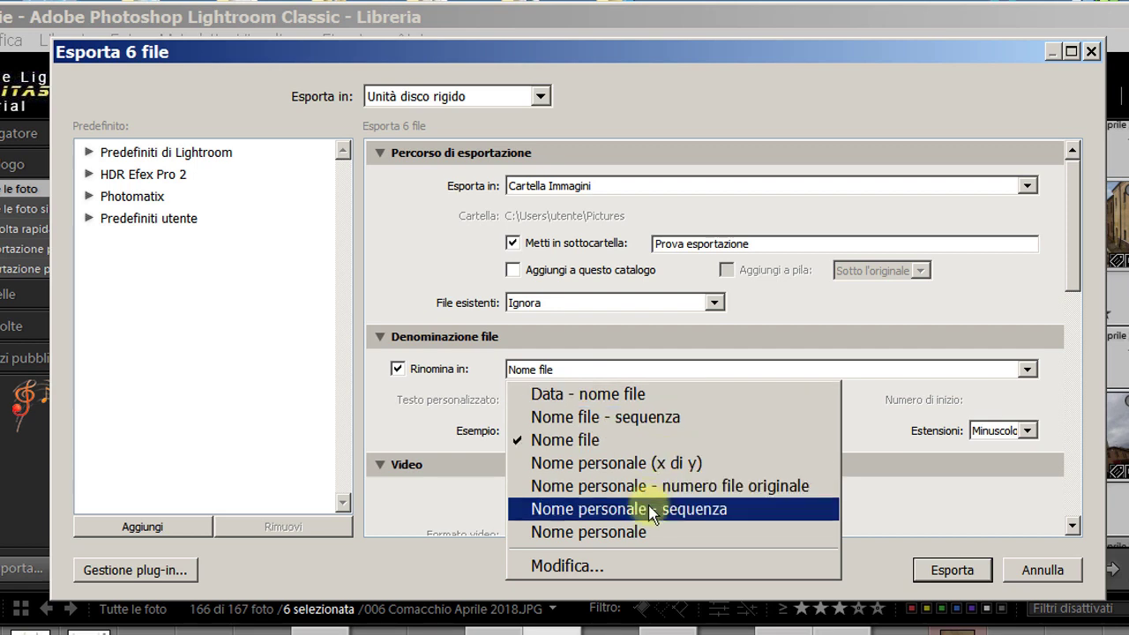
pyautogui.click(600, 509)
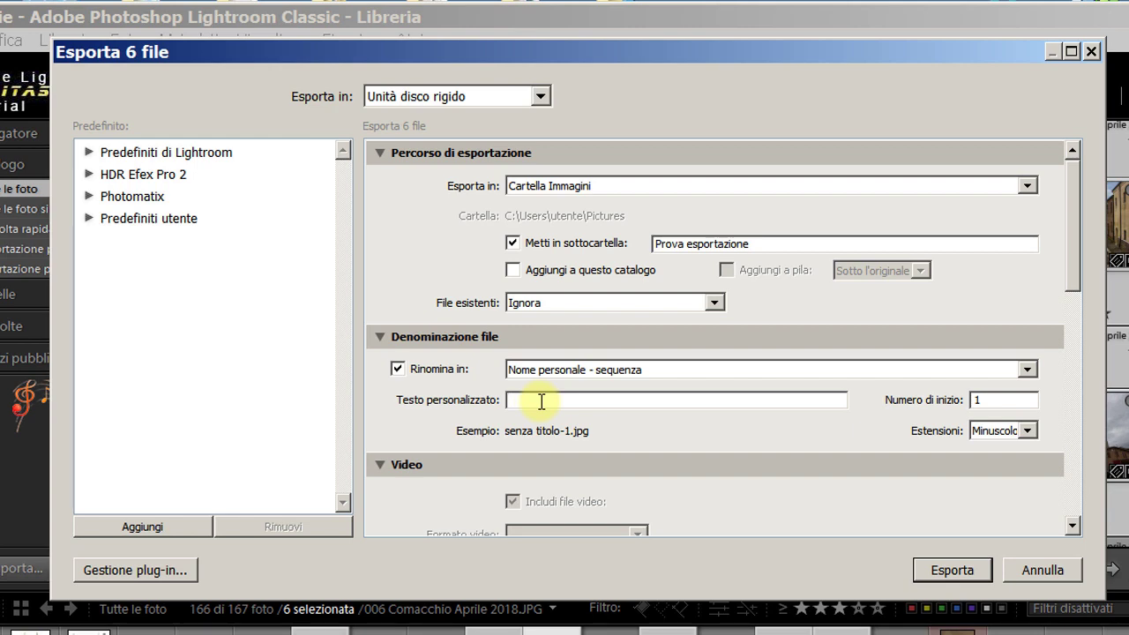
pyautogui.write('Comacchi')
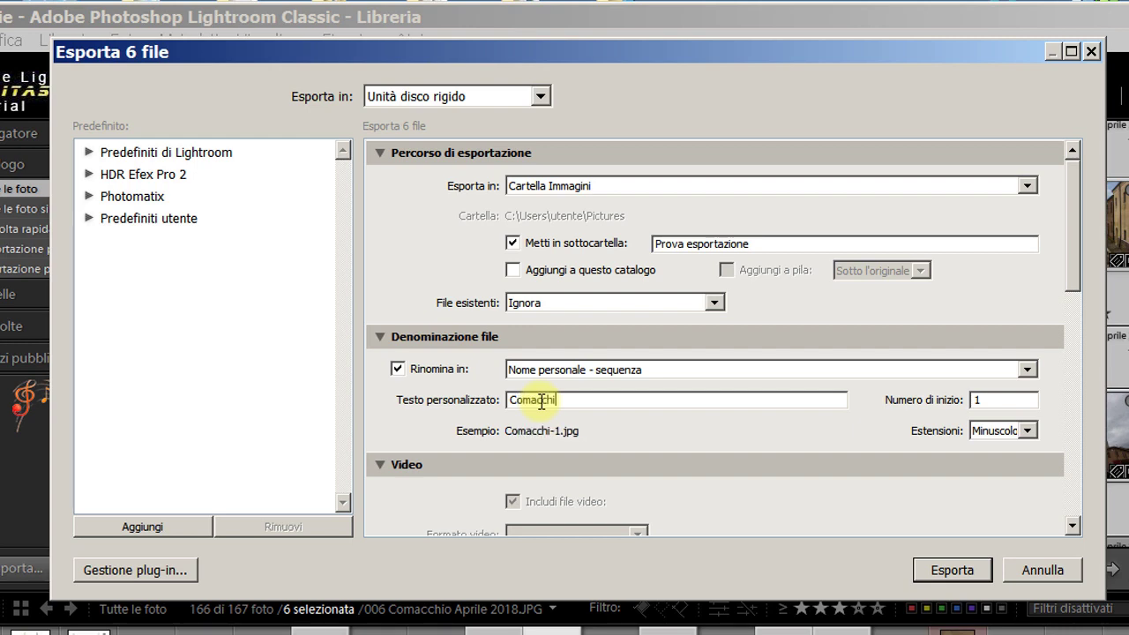
pyautogui.write('o')
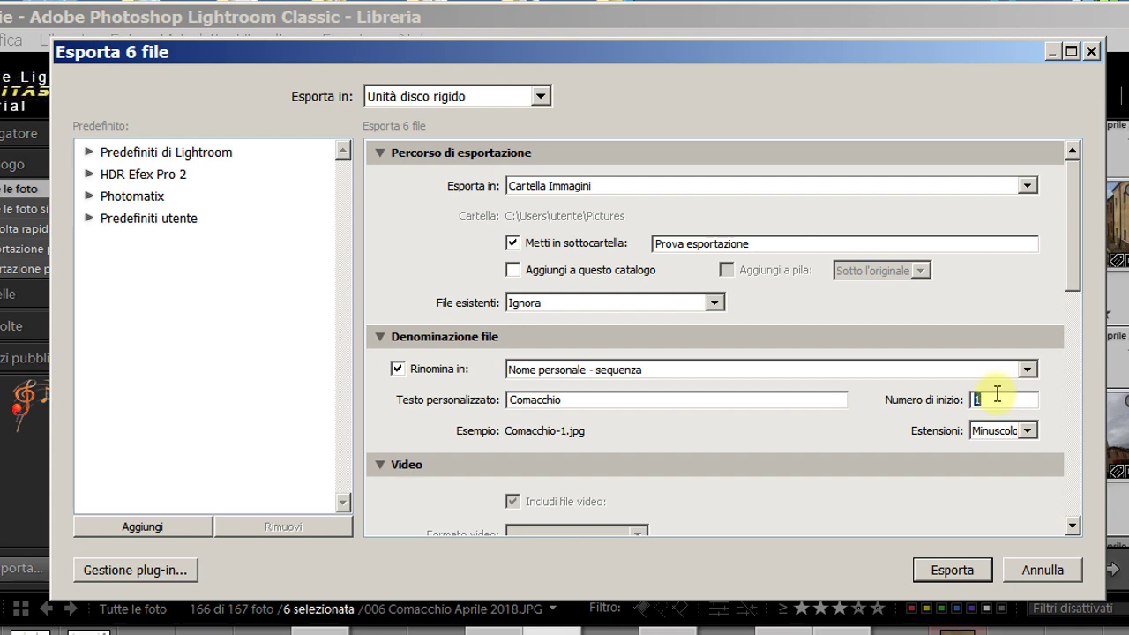
pyautogui.doubleClick(1000, 396)
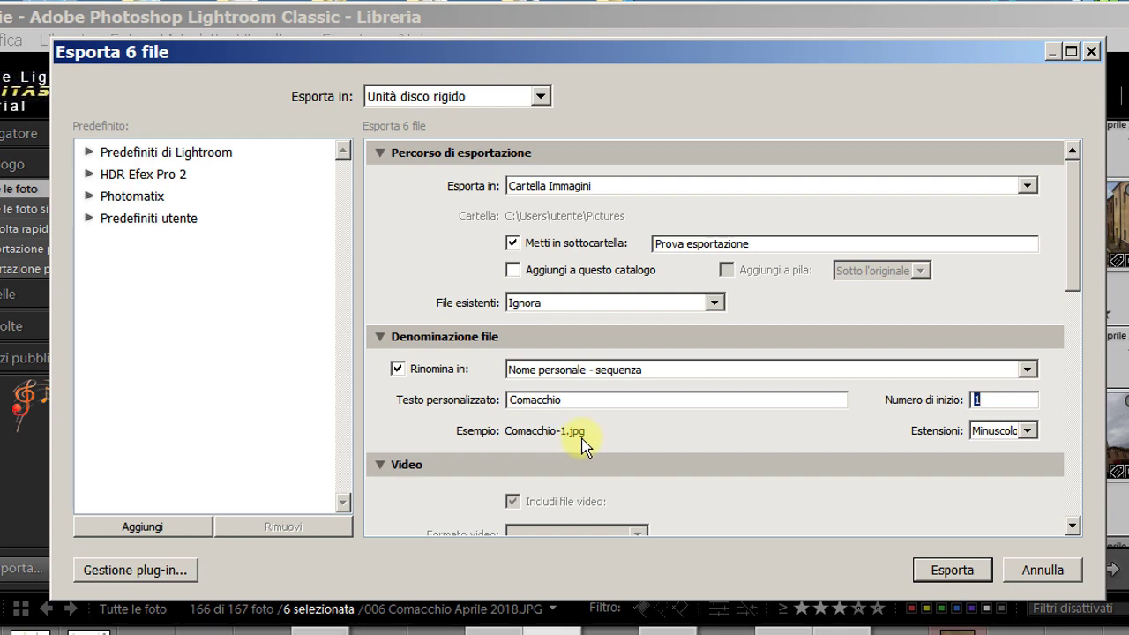
pyautogui.press('Tab')
# Step: Collapse Video, then set JPEG format at quality 100 with AdobeRGB (1998) colour space
pyautogui.scroll(-4, 1072, 277)
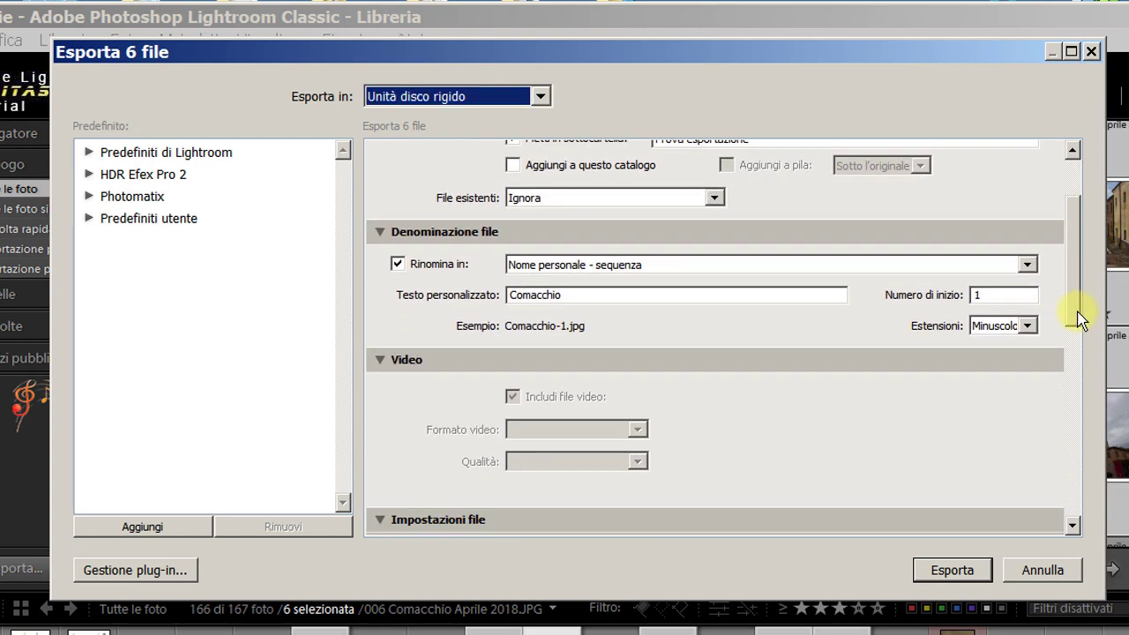
pyautogui.click(380, 318)
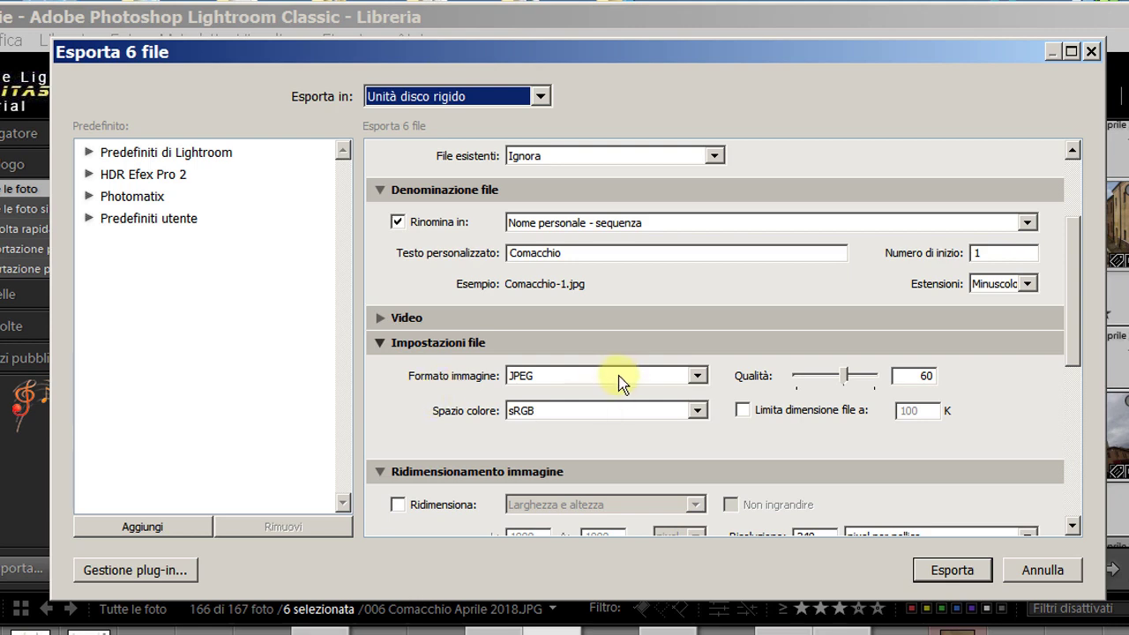
pyautogui.click(699, 376)
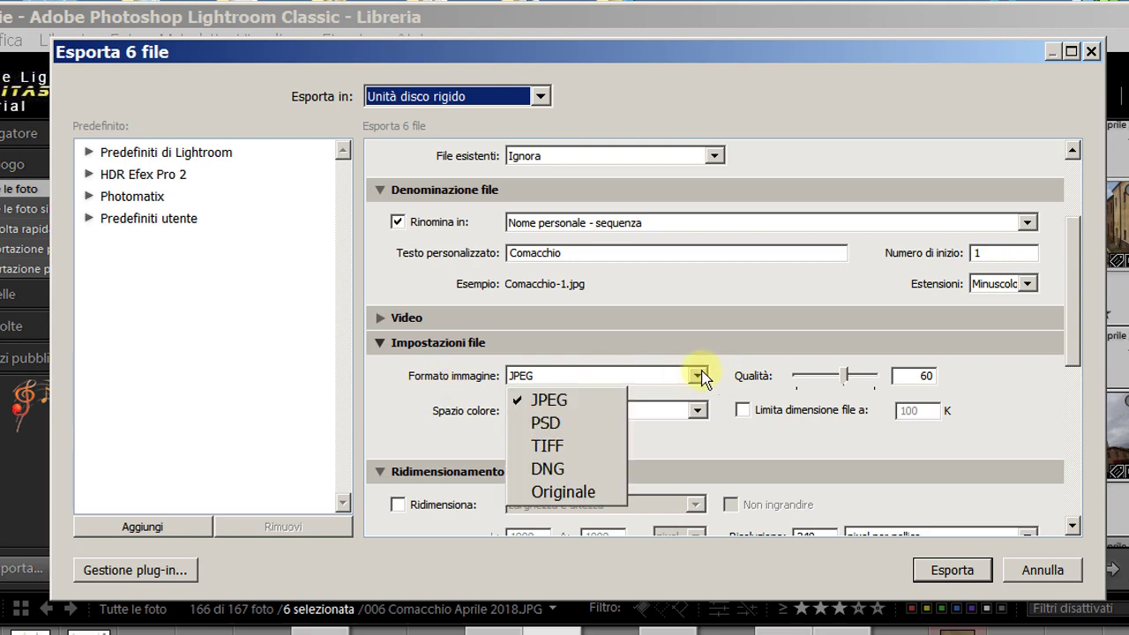
pyautogui.click(699, 376)
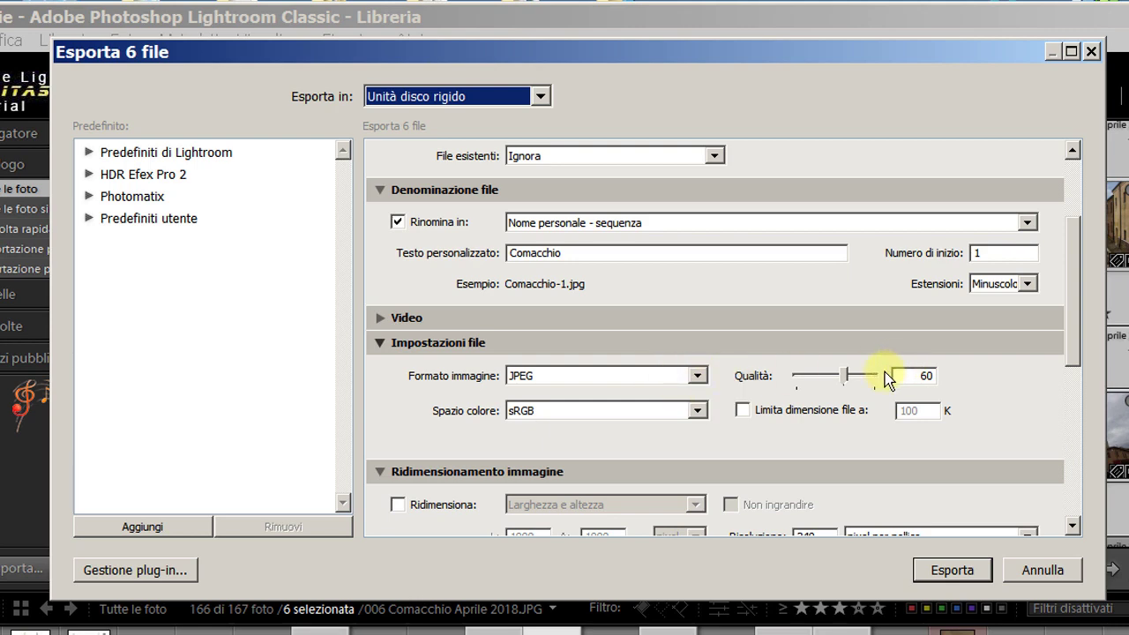
pyautogui.moveTo(848, 378); pyautogui.dragTo(883, 385)
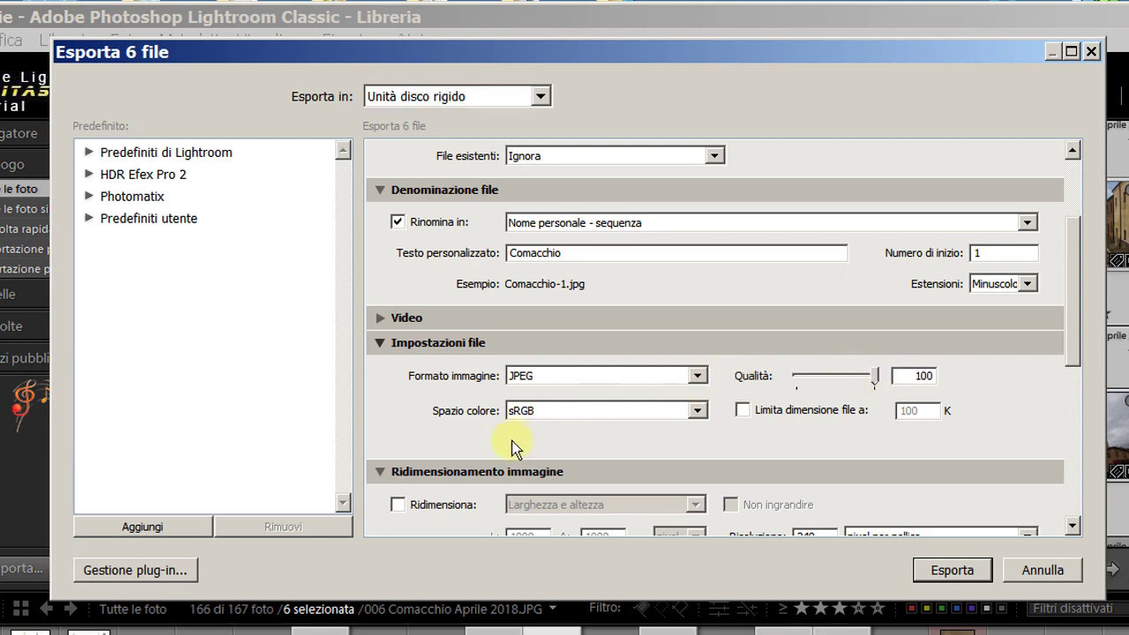
pyautogui.click(698, 411)
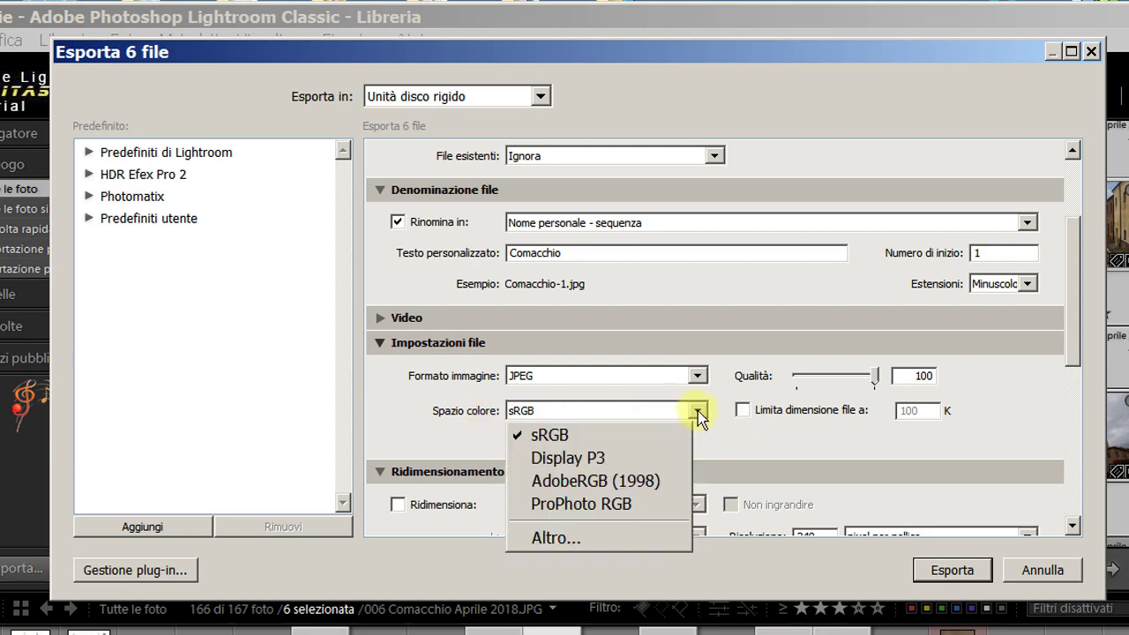
pyautogui.click(558, 483)
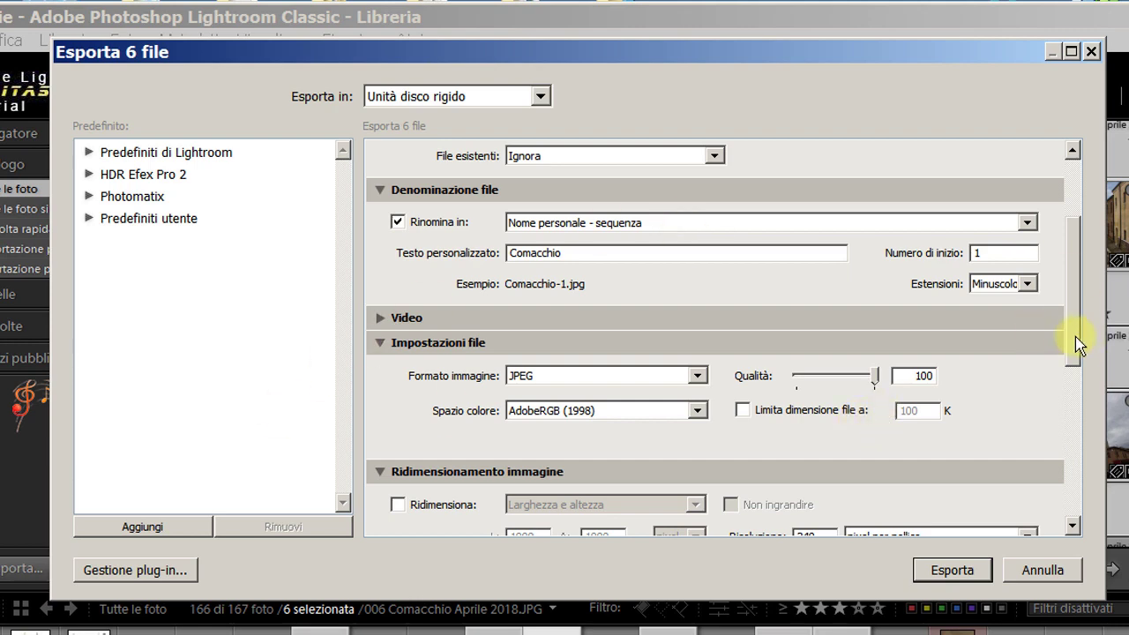
pyautogui.moveTo(1073, 327); pyautogui.dragTo(1073, 411)
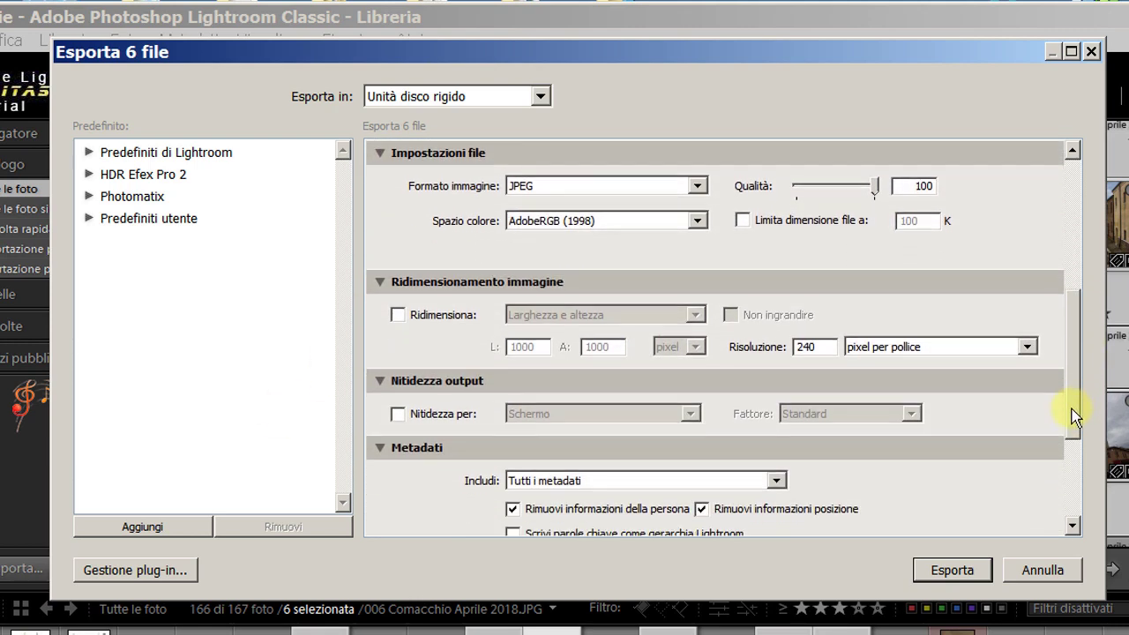
pyautogui.click(398, 315)
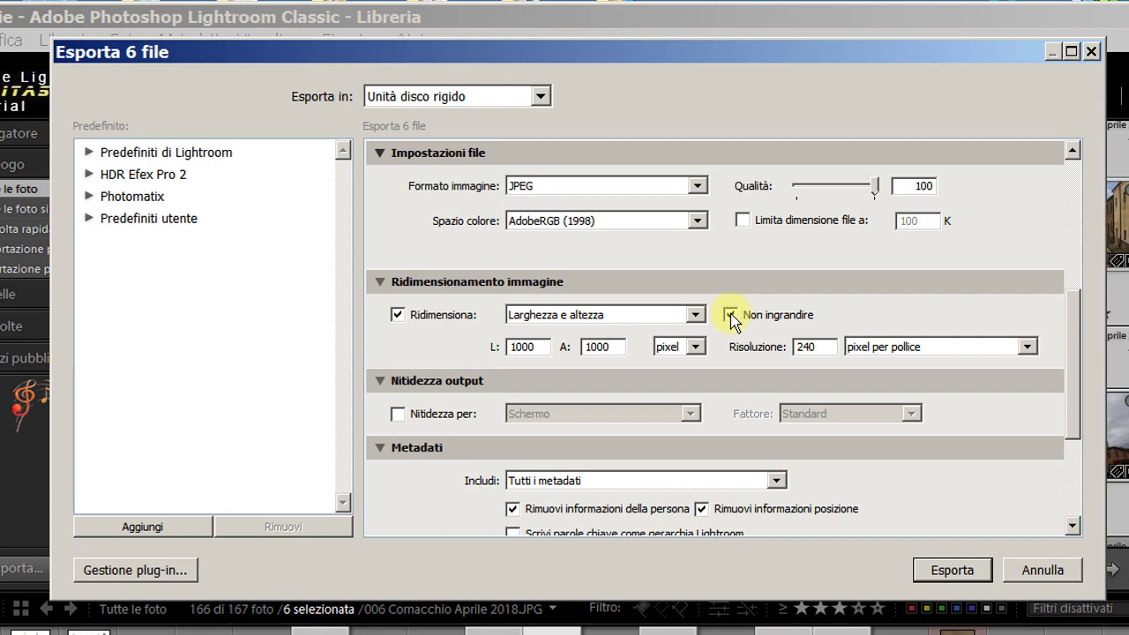
pyautogui.click(399, 315)
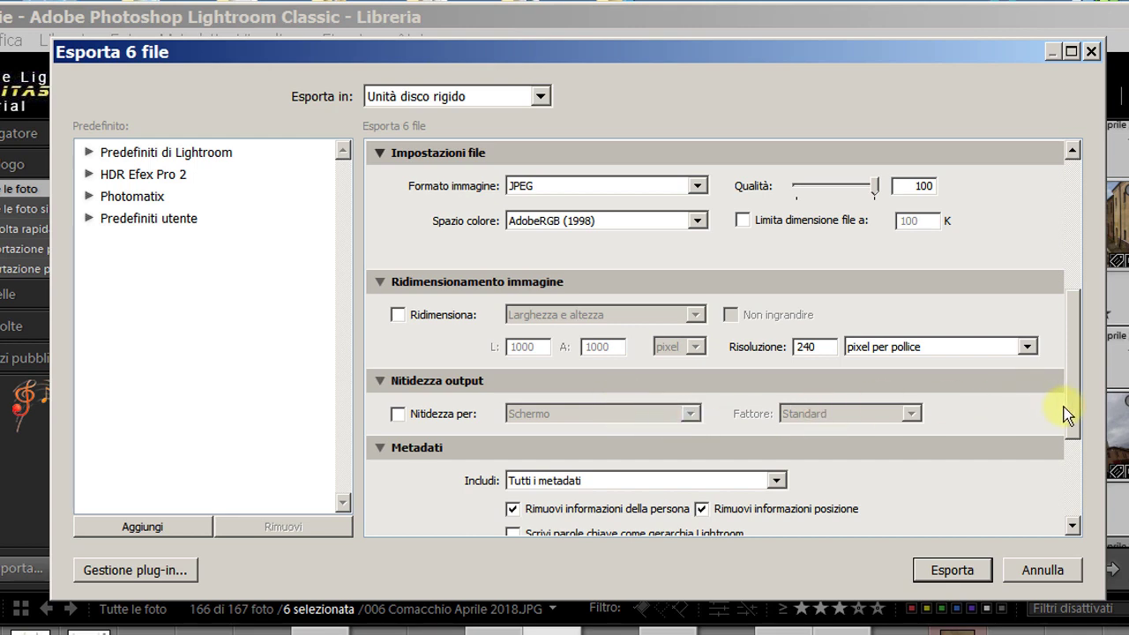
pyautogui.moveTo(1068, 410); pyautogui.dragTo(1063, 448)
pyautogui.scroll(-3, 1057, 456)
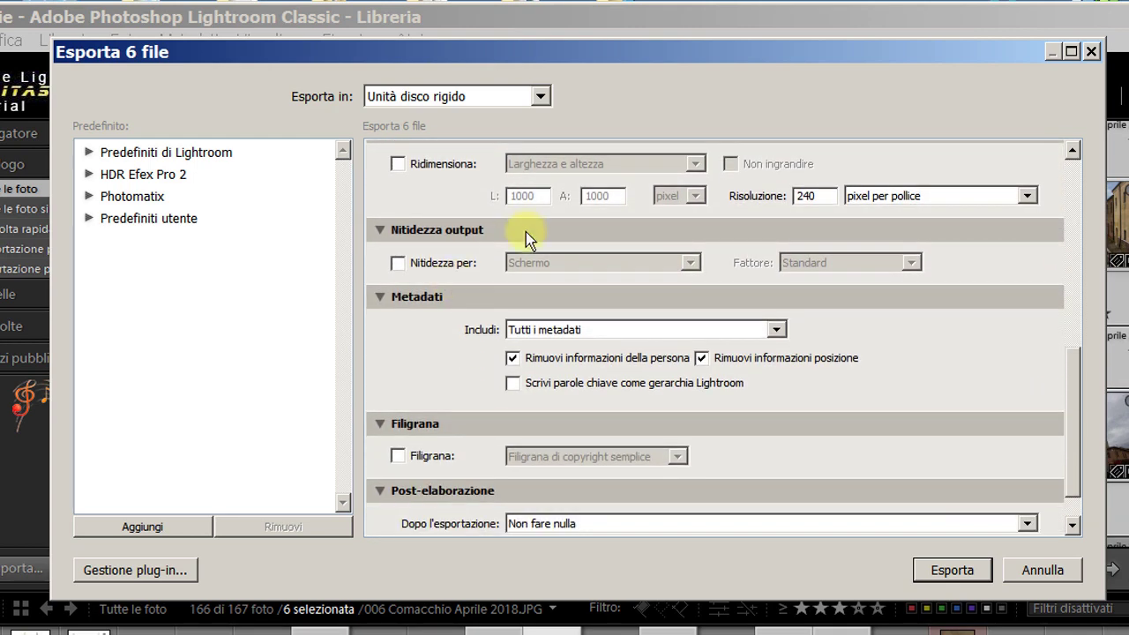
pyautogui.click(398, 264)
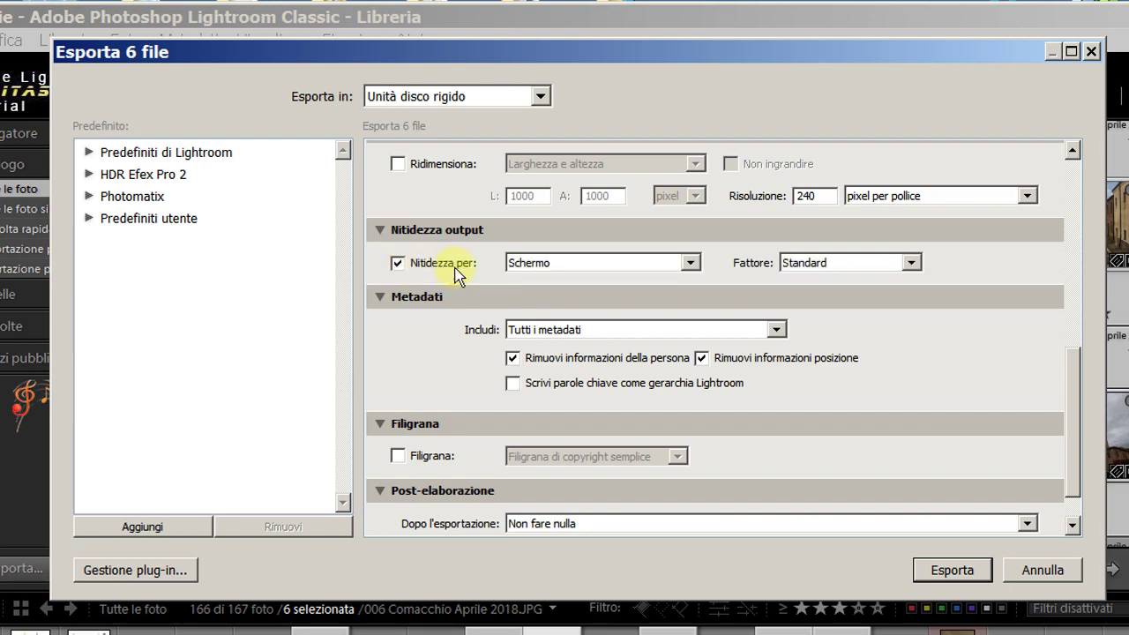
pyautogui.click(691, 263)
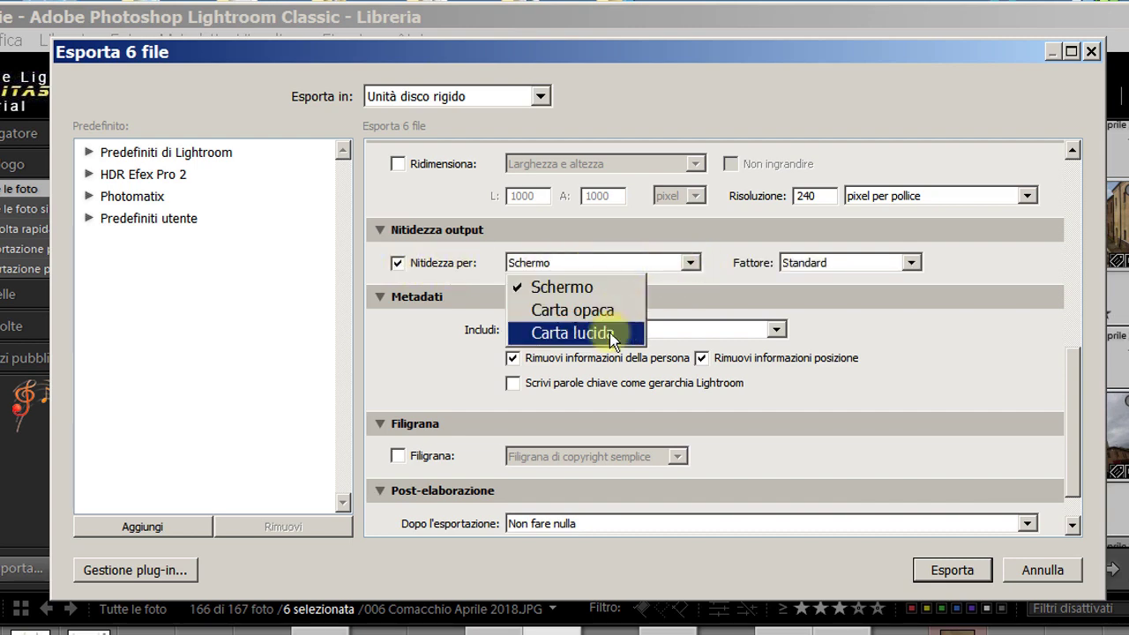
pyautogui.click(693, 263)
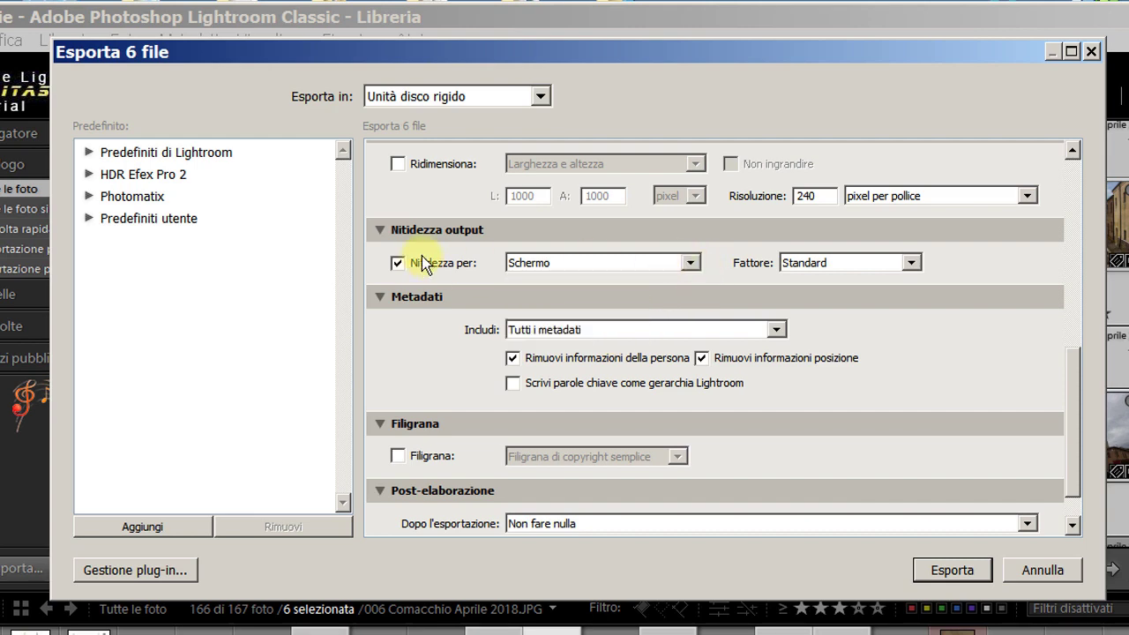
pyautogui.click(396, 263)
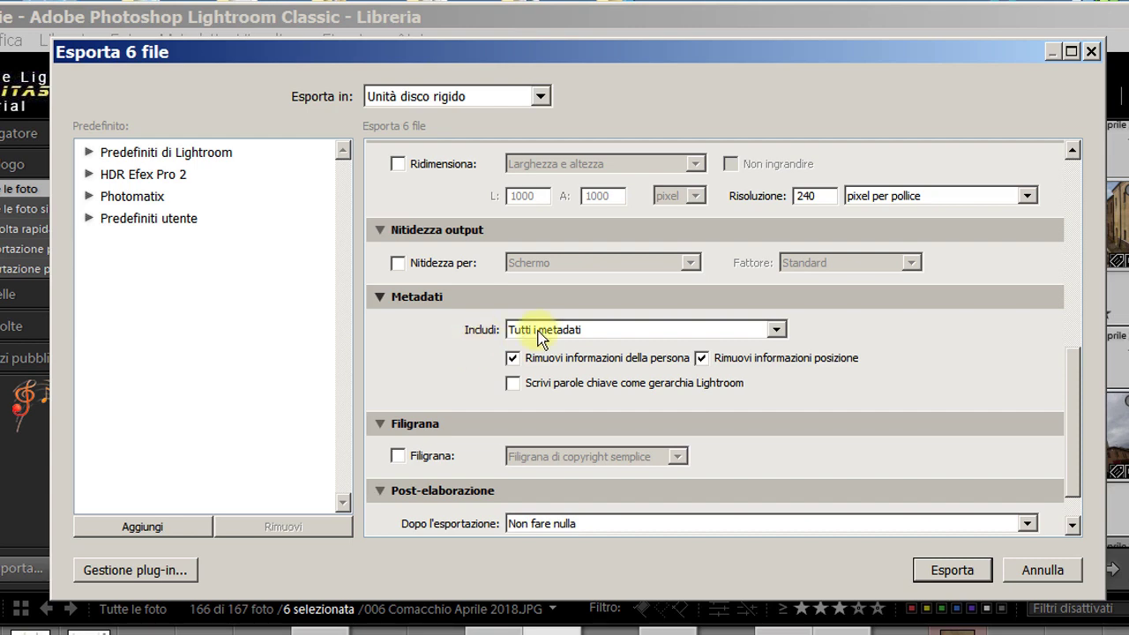
pyautogui.click(777, 331)
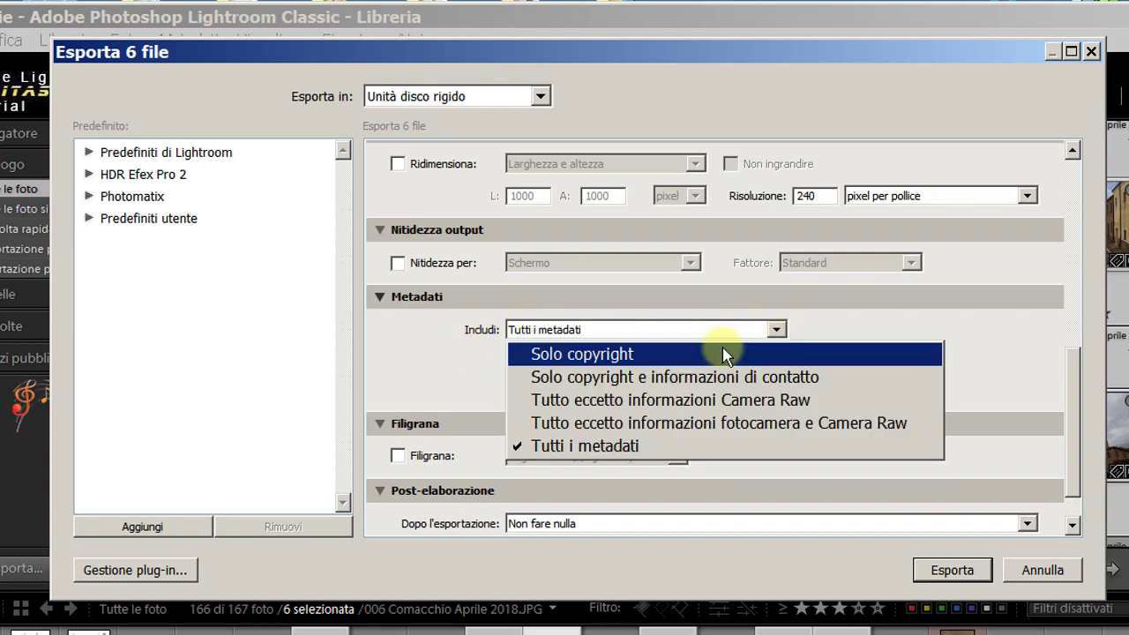
pyautogui.click(811, 333)
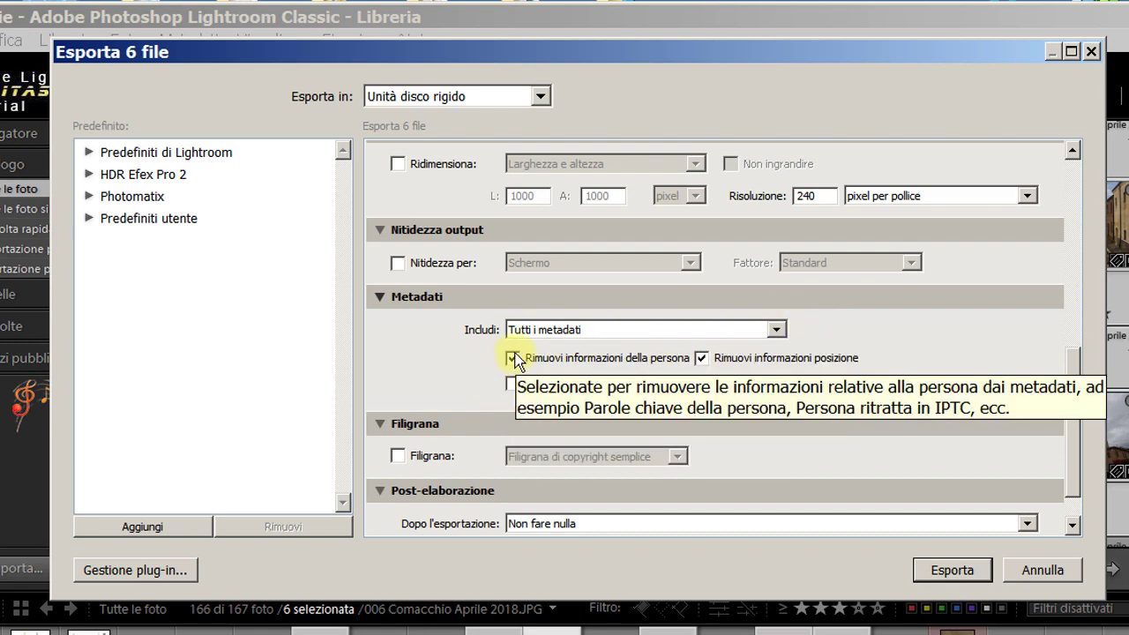
# Step: Enable Filigrana and choose the 'Filigrana di copyright semplice' watermark
pyautogui.scroll(-2, 1070, 432)
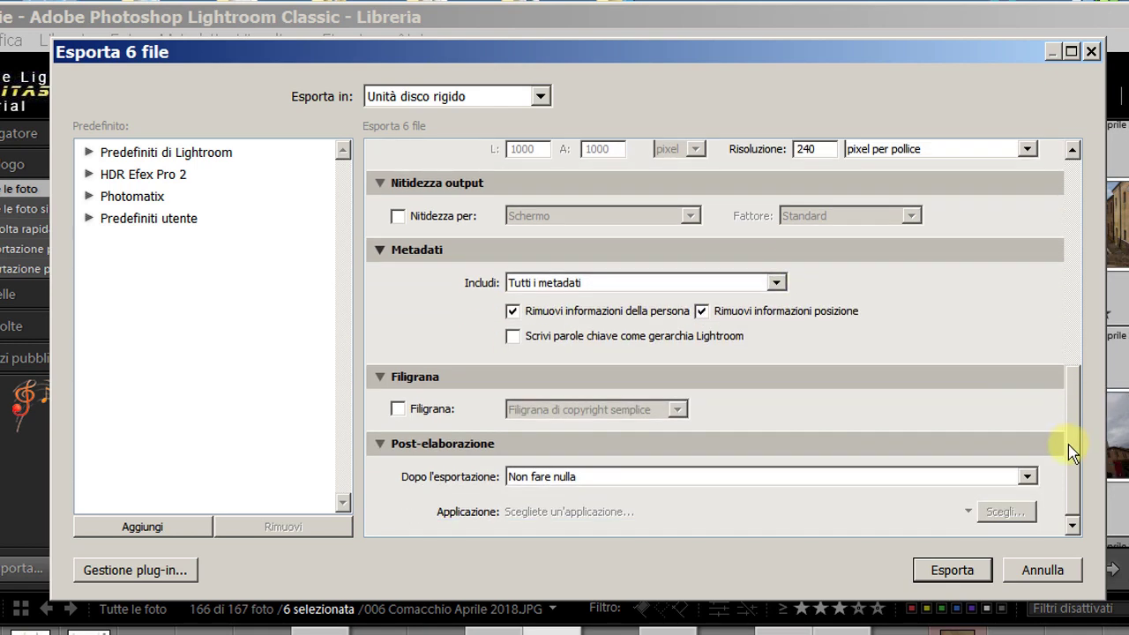
pyautogui.click(398, 410)
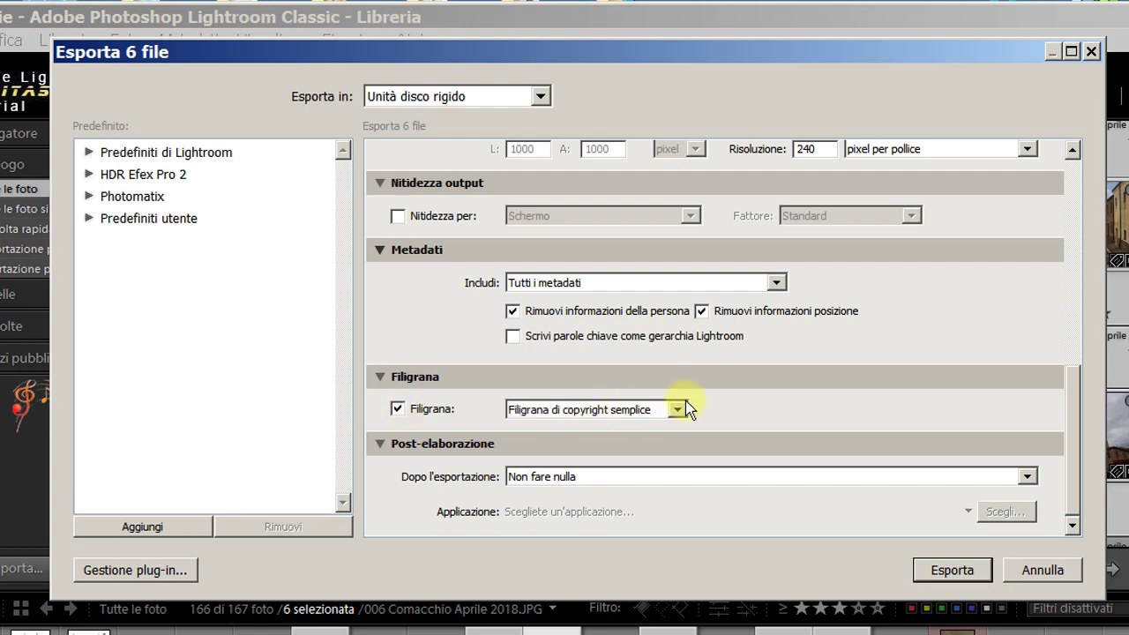
pyautogui.click(687, 410)
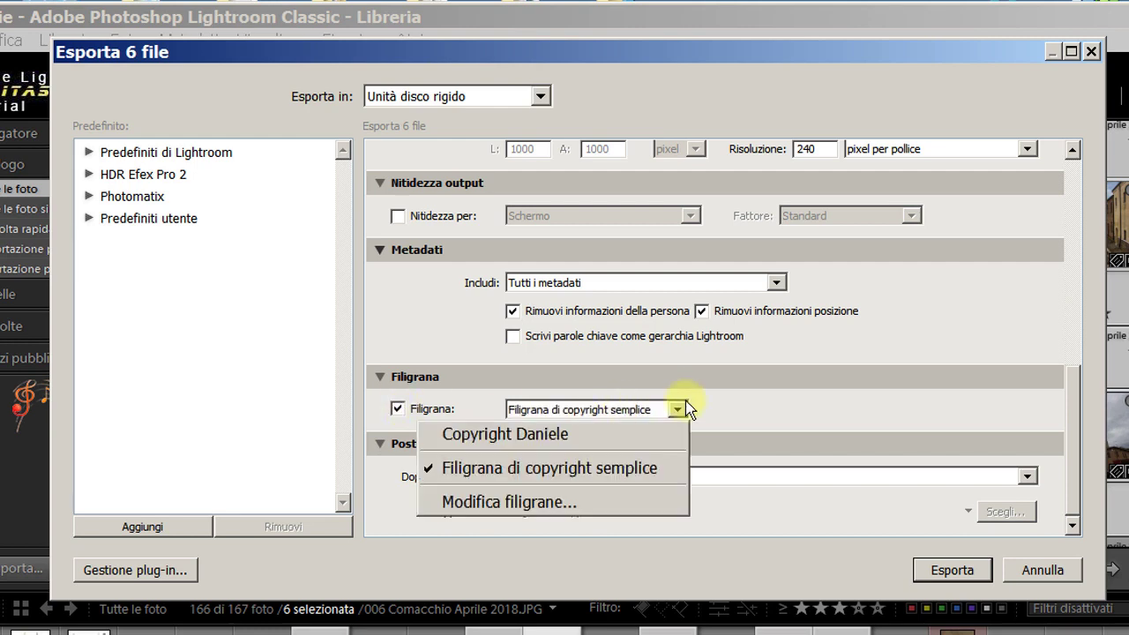
pyautogui.click(606, 435)
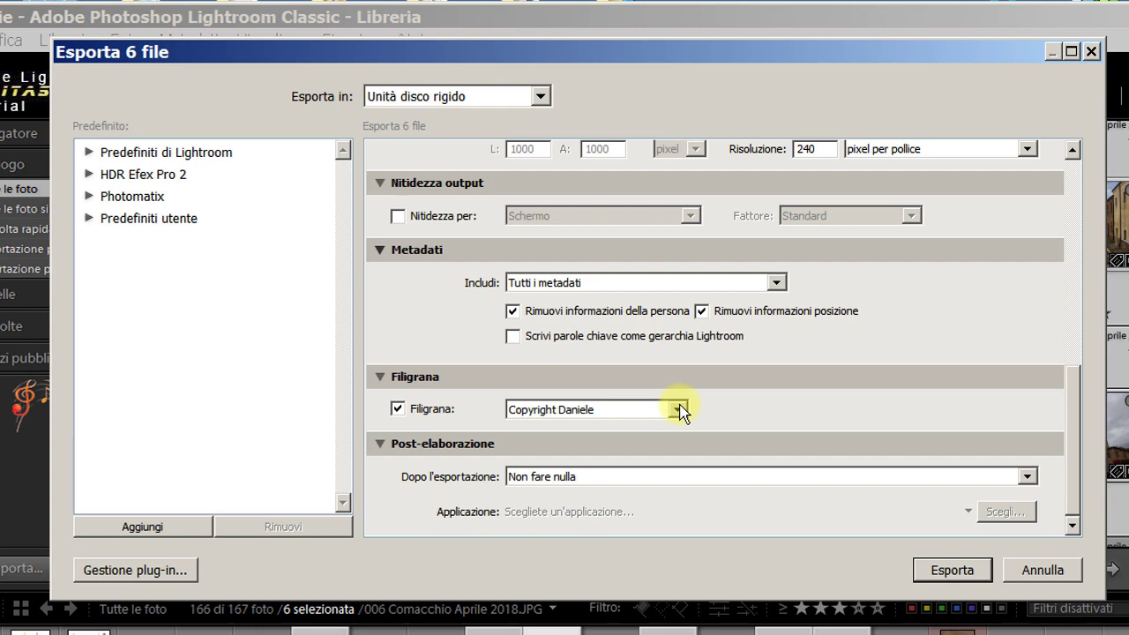
pyautogui.click(678, 409)
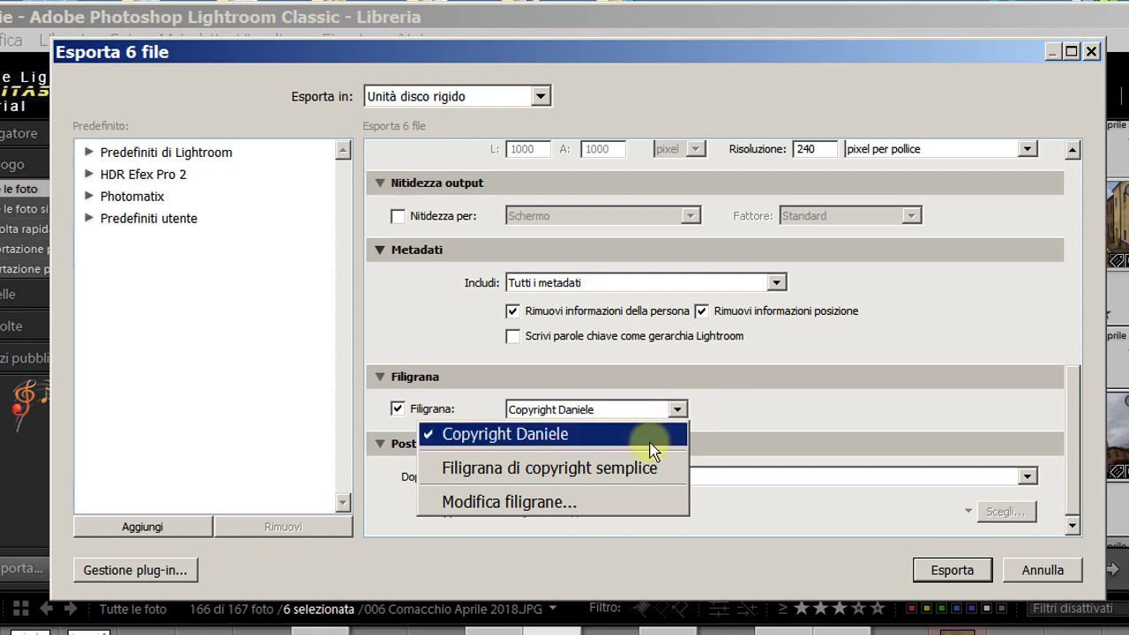
pyautogui.click(622, 476)
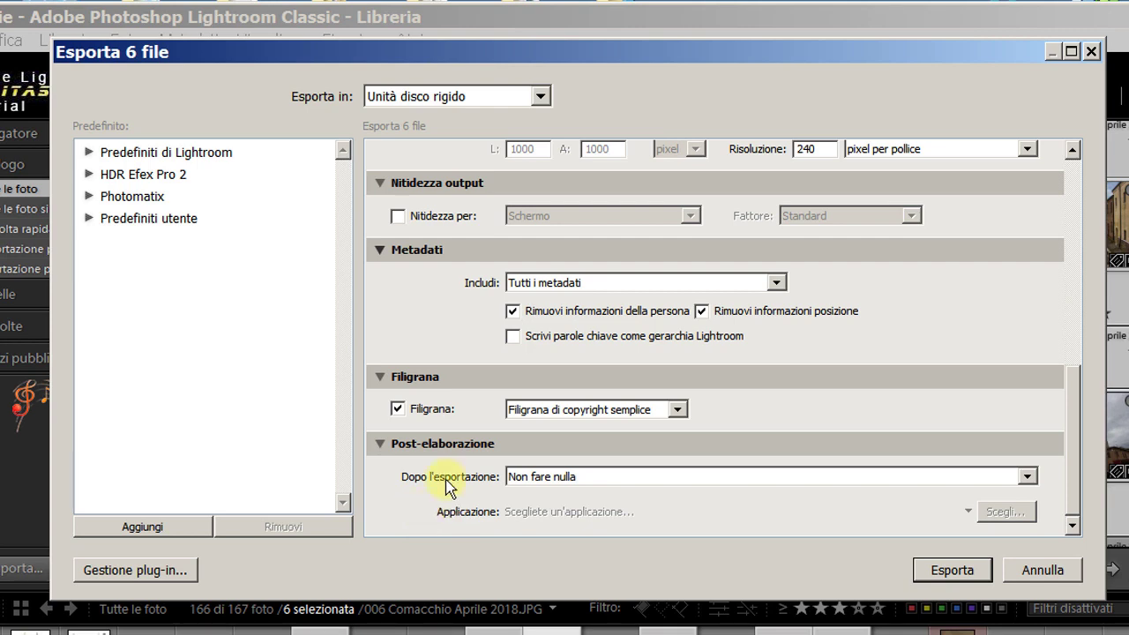
pyautogui.click(1029, 476)
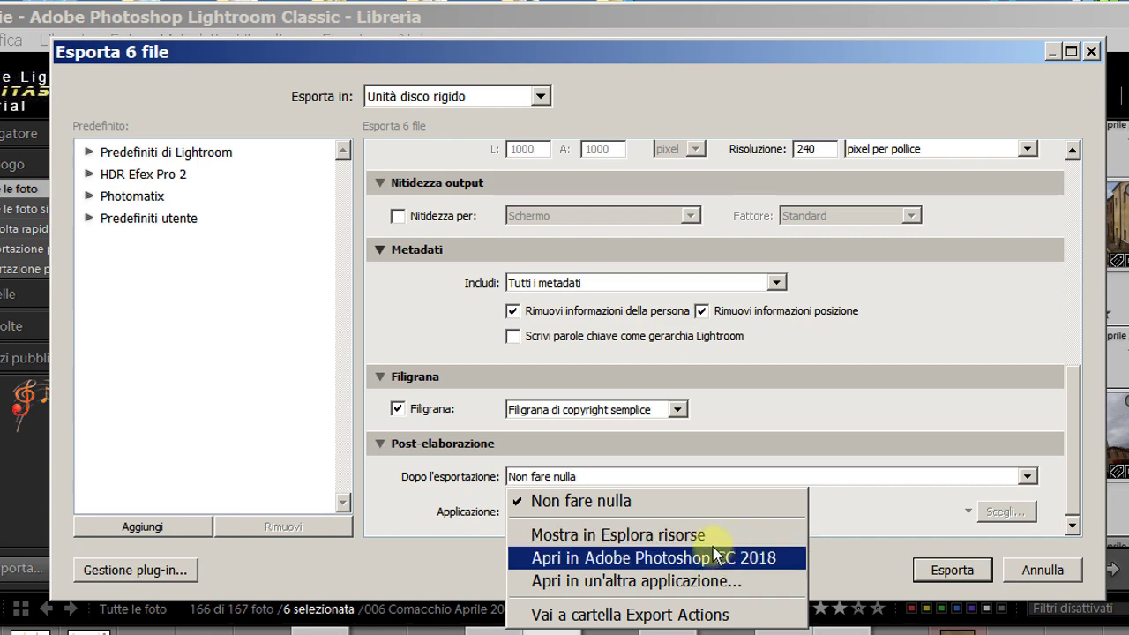
pyautogui.click(685, 479)
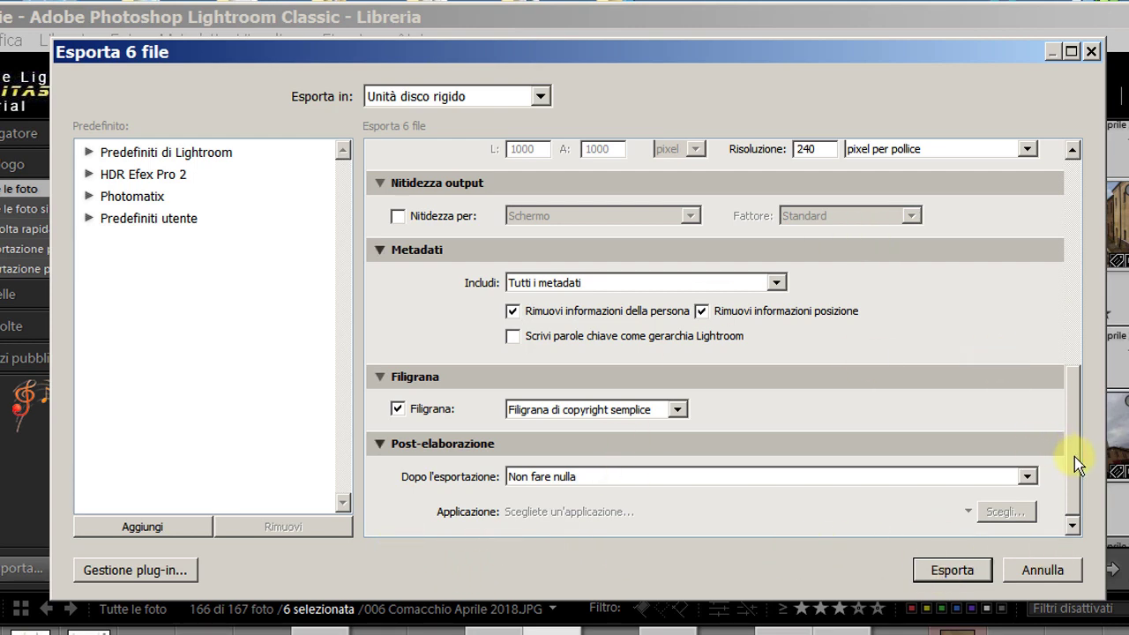
pyautogui.moveTo(1071, 461); pyautogui.dragTo(1058, 211)
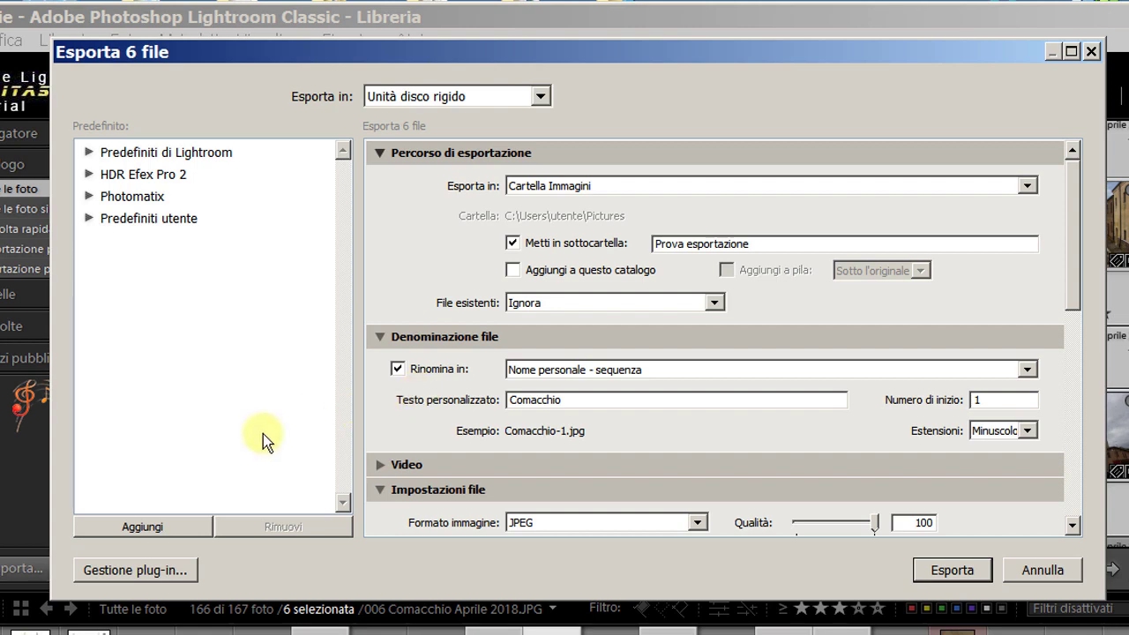
# Step: Save the export settings as the user preset 'Stampa immagini mie'
pyautogui.click(159, 528)
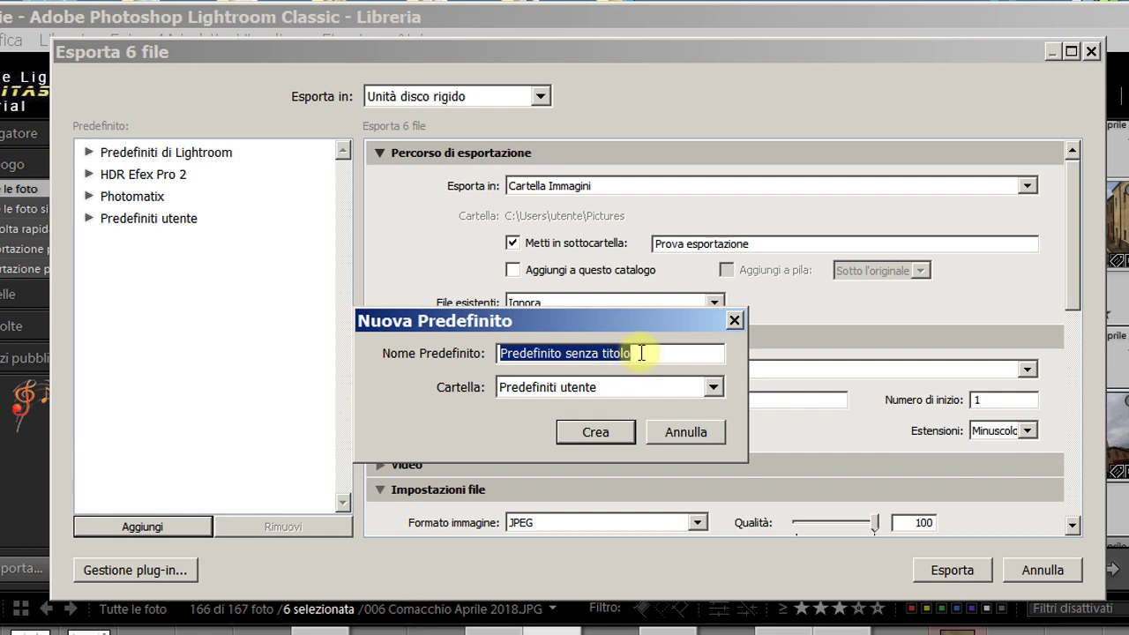
pyautogui.write('S')
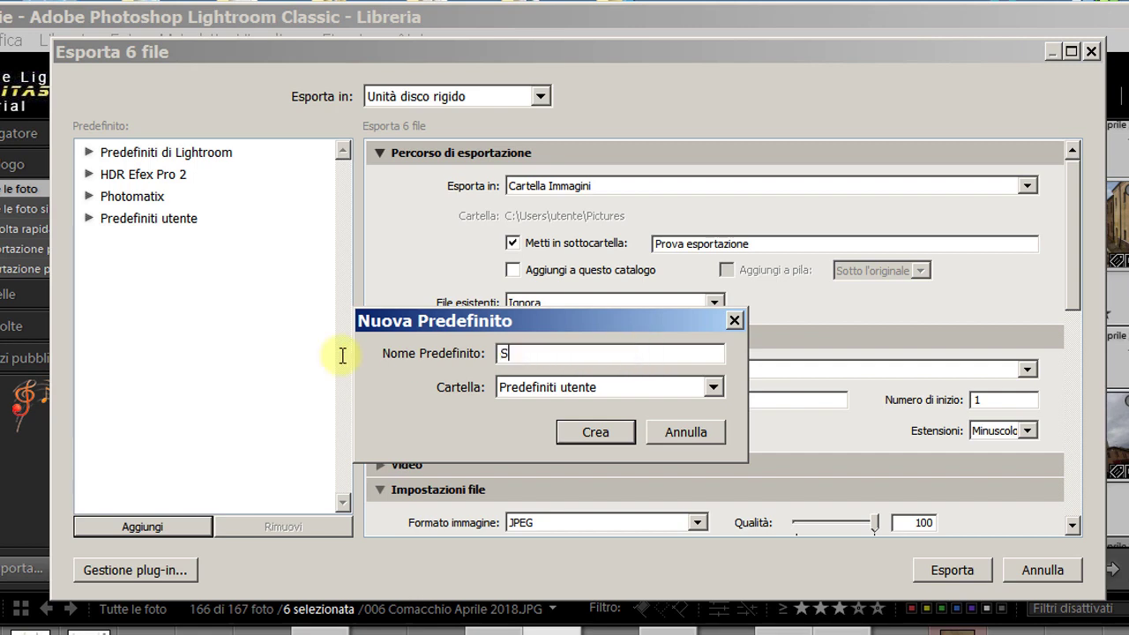
pyautogui.write('tampa im')
pyautogui.write('magini ')
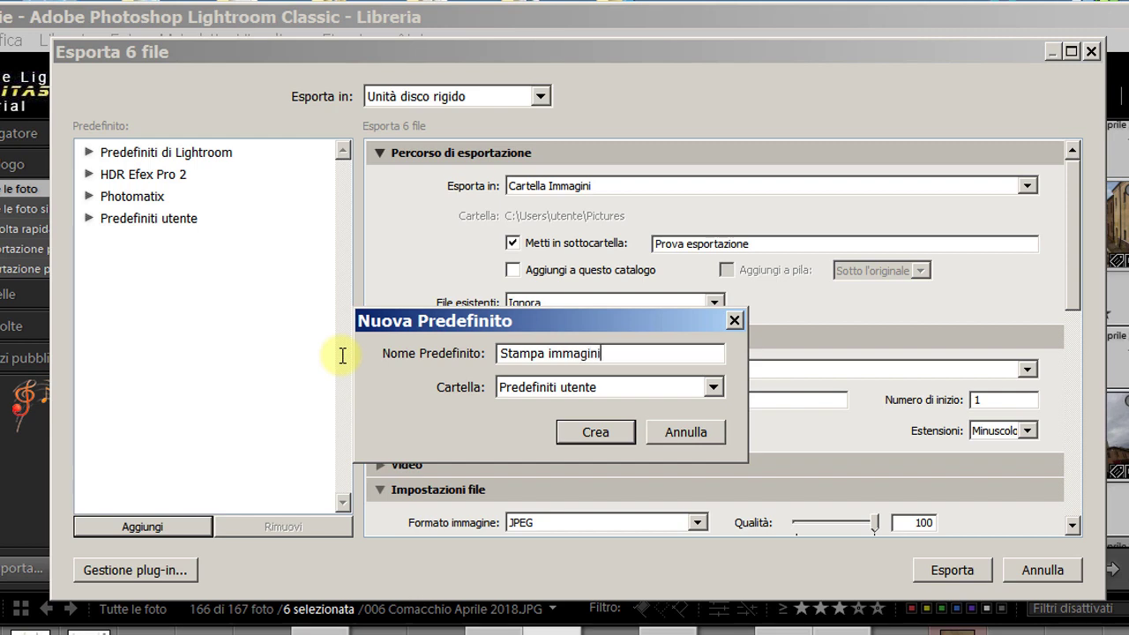
pyautogui.write('mie')
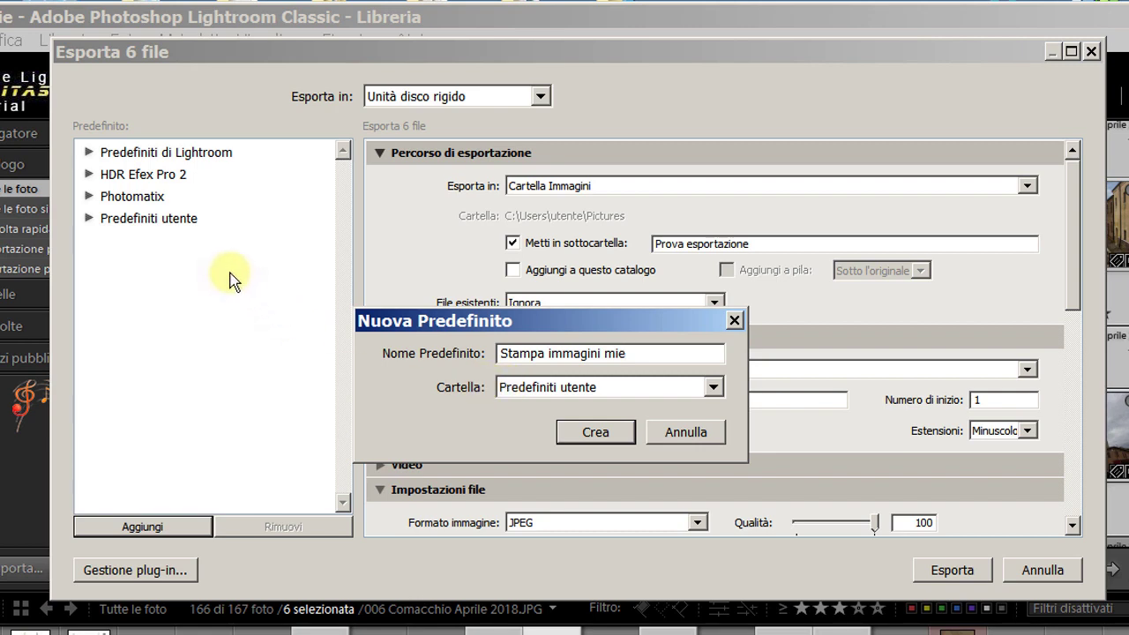
pyautogui.click(598, 432)
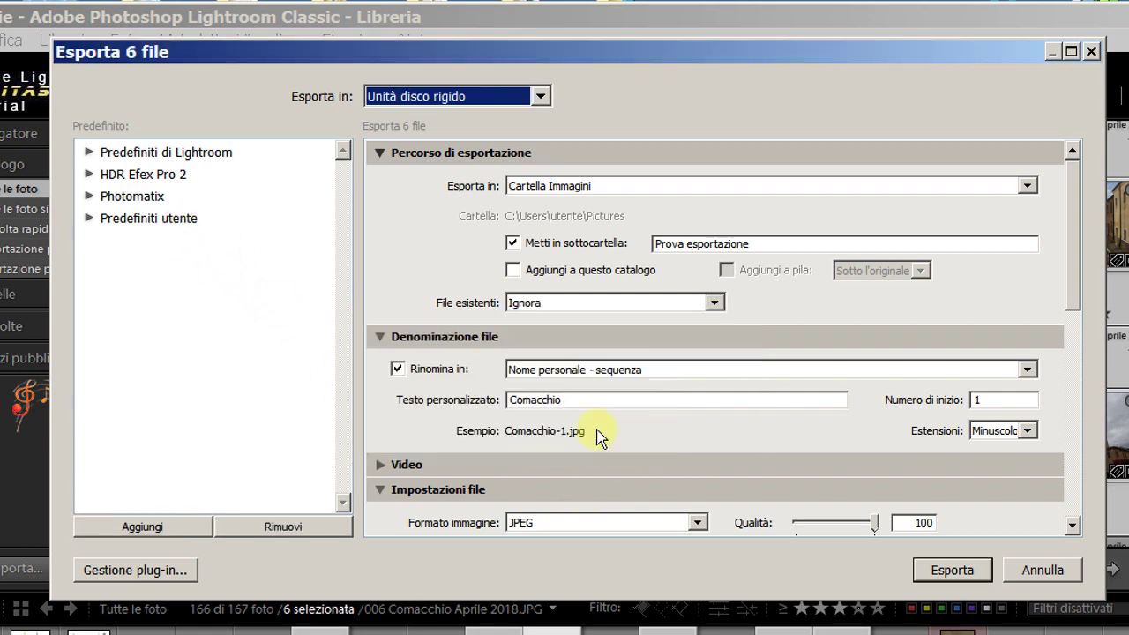
# Step: Expand Predefiniti utente to show 'Stampa immagini mie', and toggle the HDR Efex Pro 2 and Photomatix groups
pyautogui.click(88, 219)
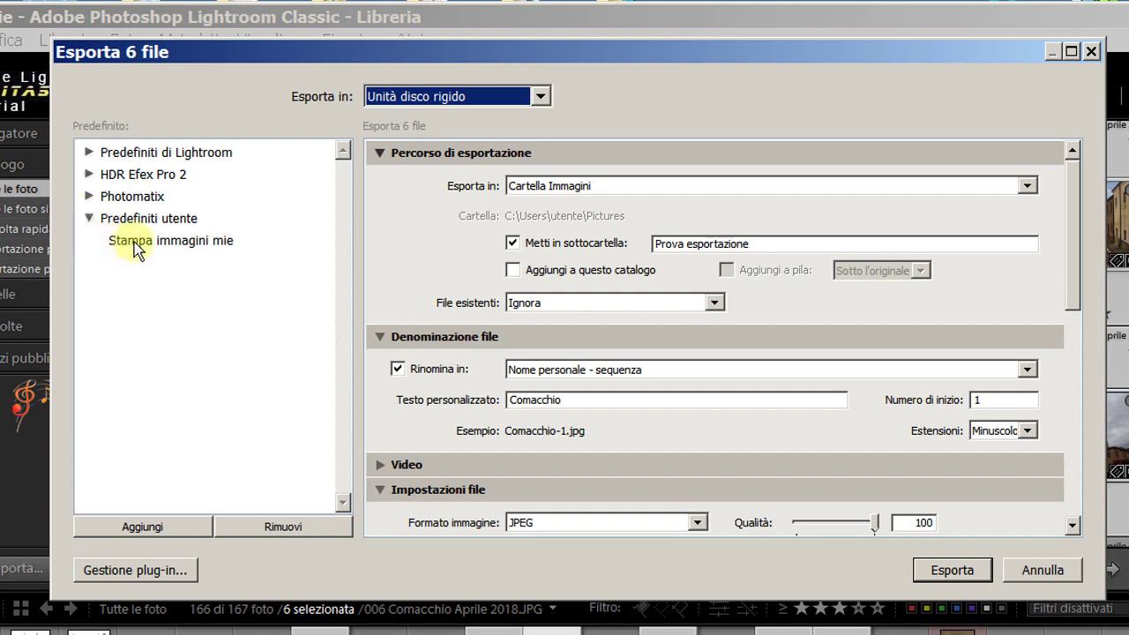
pyautogui.click(232, 339)
pyautogui.click(89, 174)
pyautogui.click(89, 174)
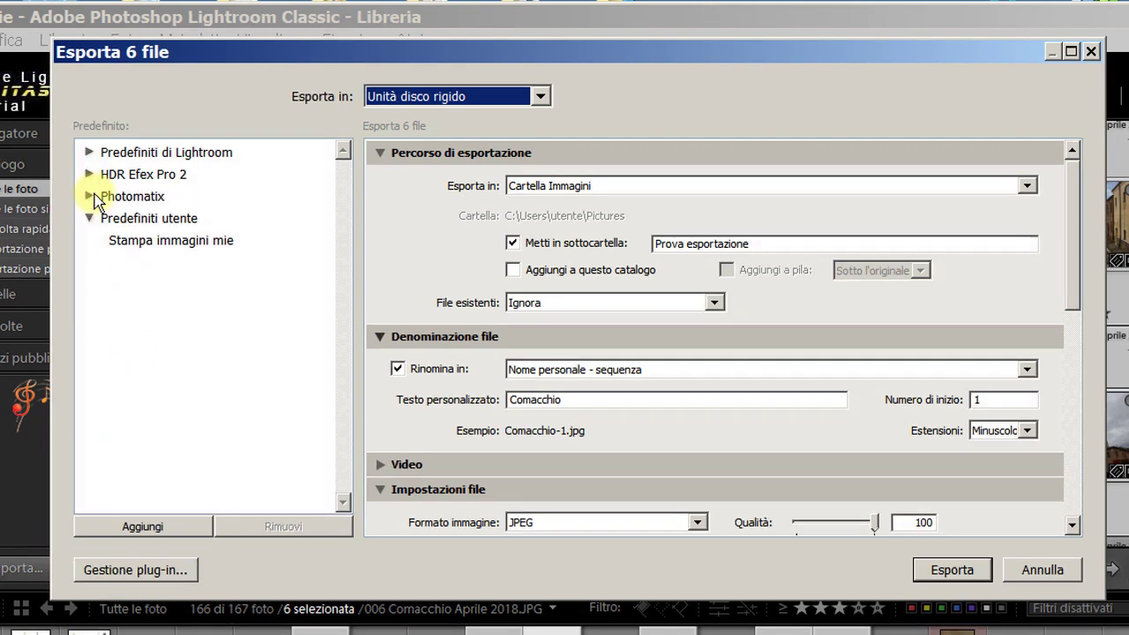
pyautogui.click(89, 196)
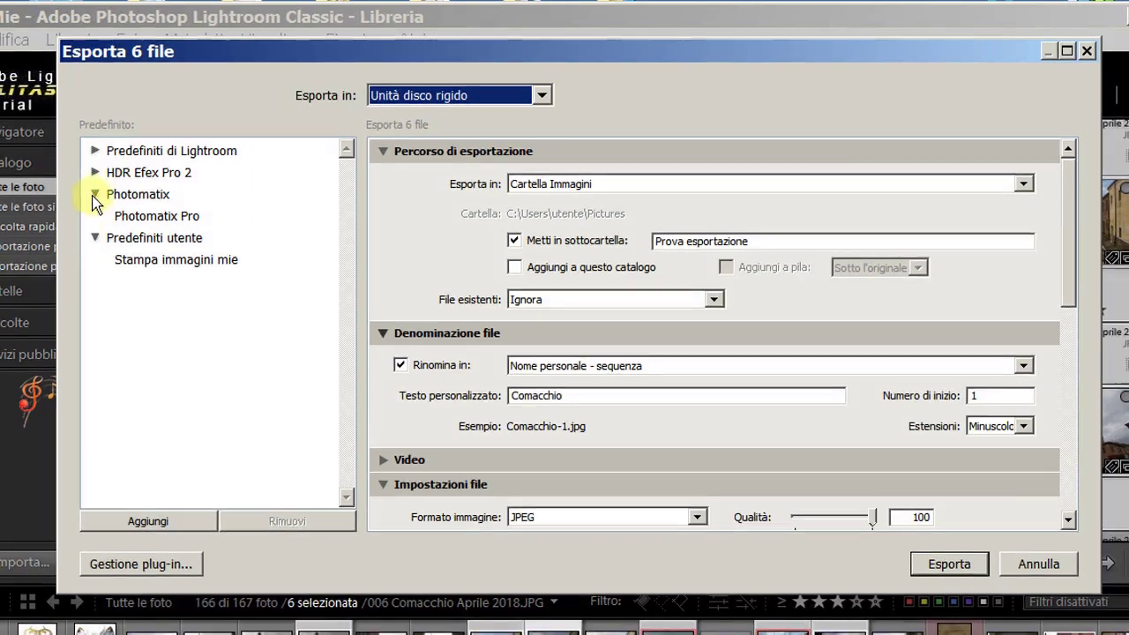
pyautogui.click(89, 195)
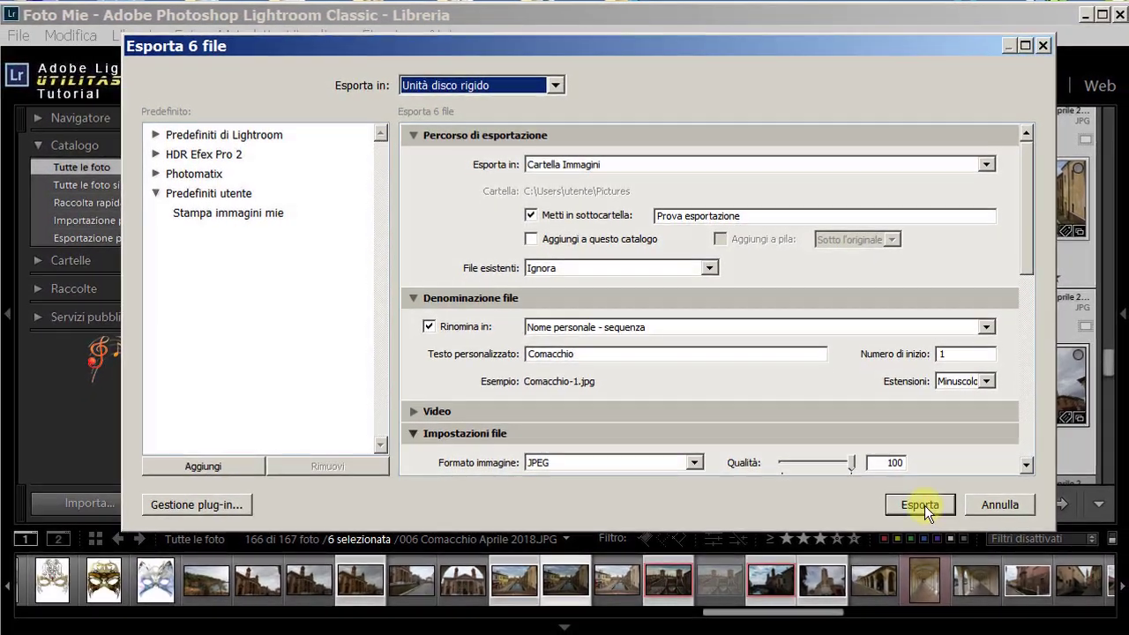
# Step: Export the six photos with the configured settings
pyautogui.click(919, 503)
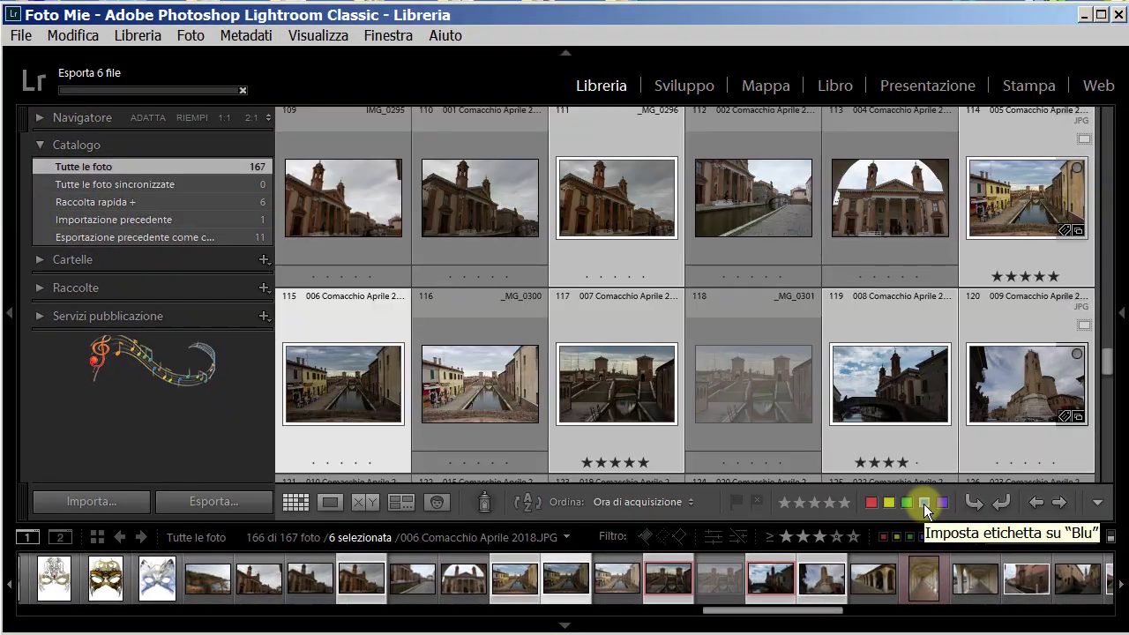